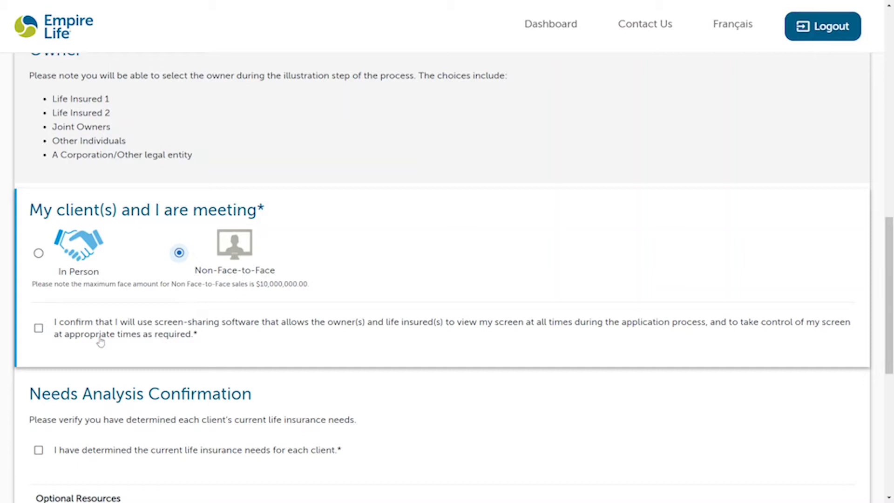
Step: Tick the screen-sharing and Needs Analysis confirmations, then start the EstateMax illustration
left_click(38, 329)
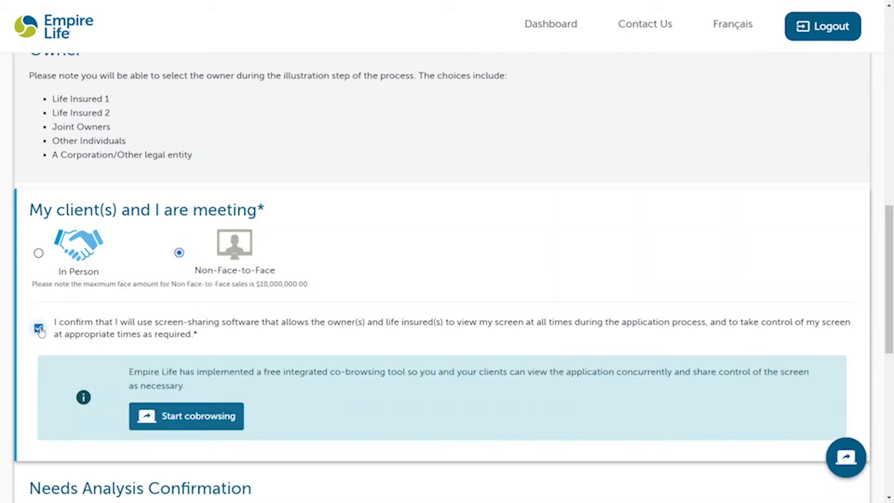
scroll(27, 385, "down", 2)
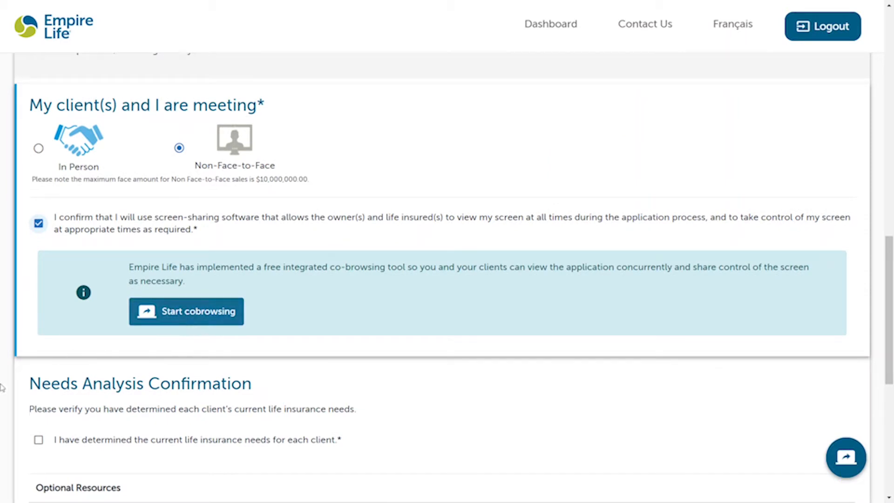
scroll(23, 394, "down", 3)
scroll(23, 394, "down", 1)
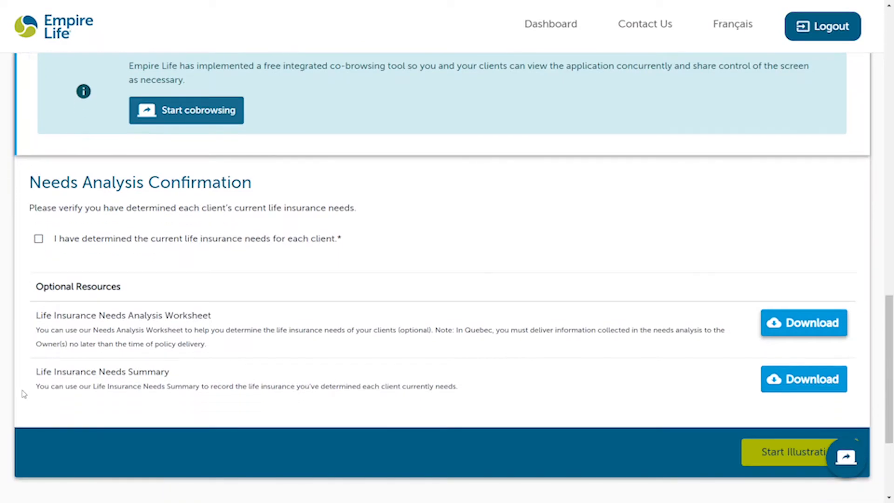
left_click(155, 246)
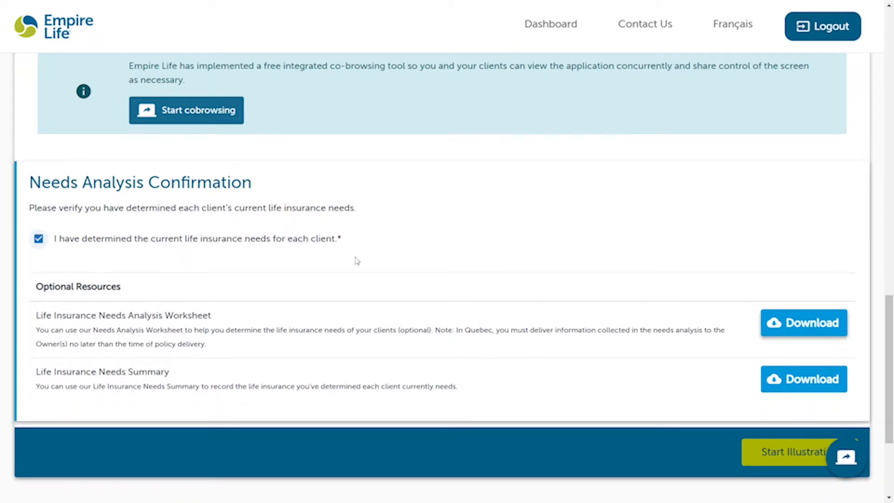
scroll(684, 356, "down", 2)
left_click(791, 368)
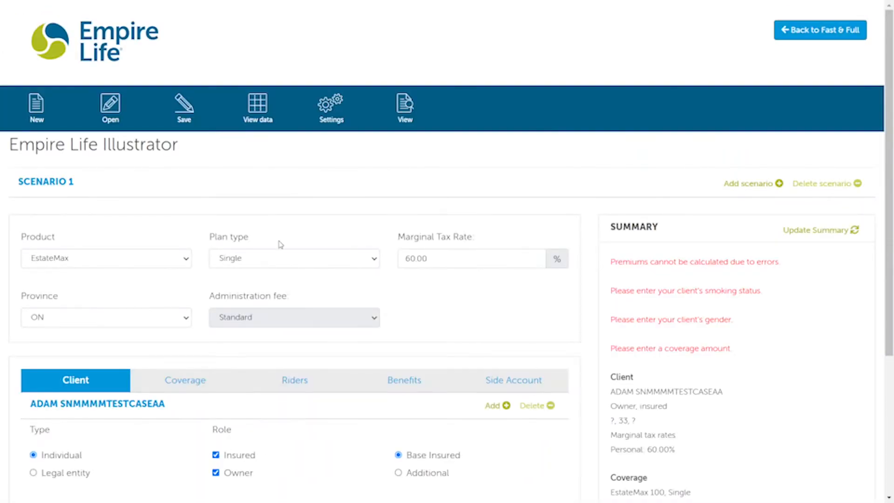
Step: Select Solution Series as the illustration product
left_click(110, 261)
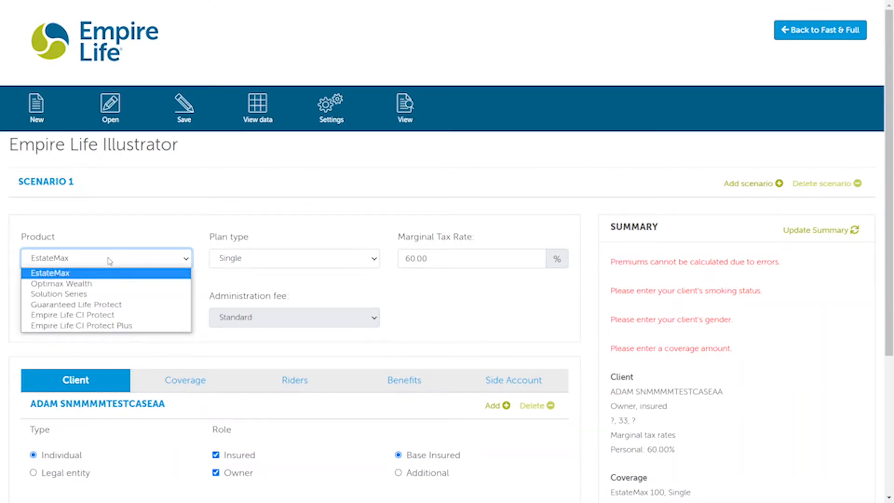
left_click(80, 294)
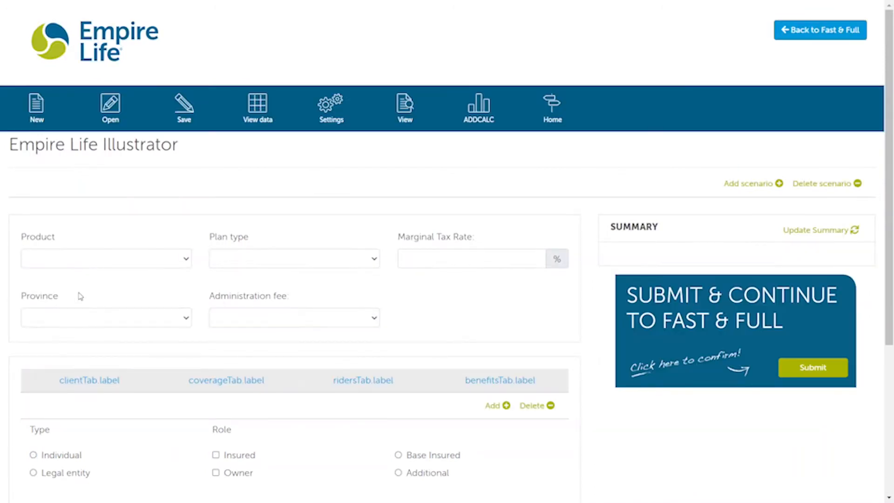
scroll(589, 319, "down", 1)
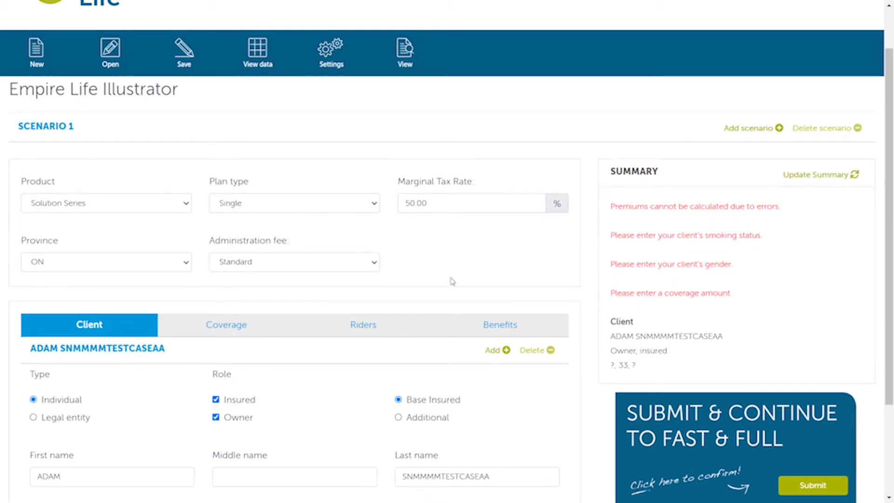
scroll(336, 261, "down", 3)
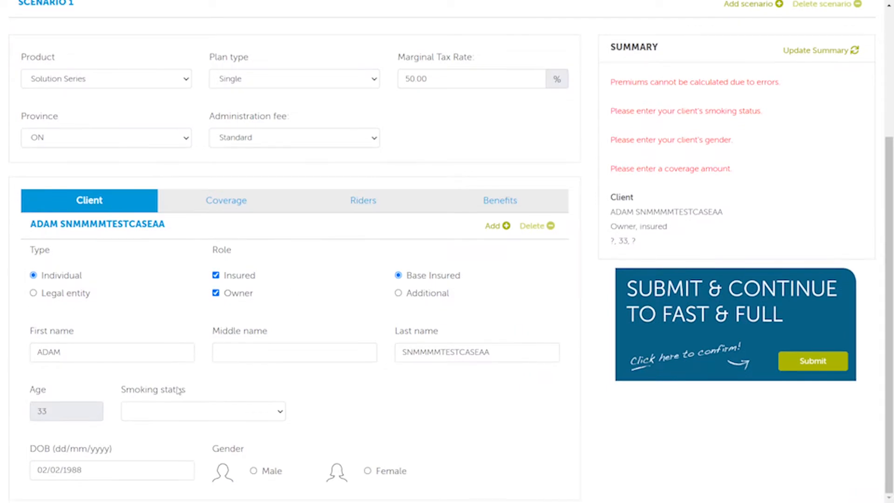
Step: Set the client as a male non-smoker
left_click(171, 411)
left_click(171, 426)
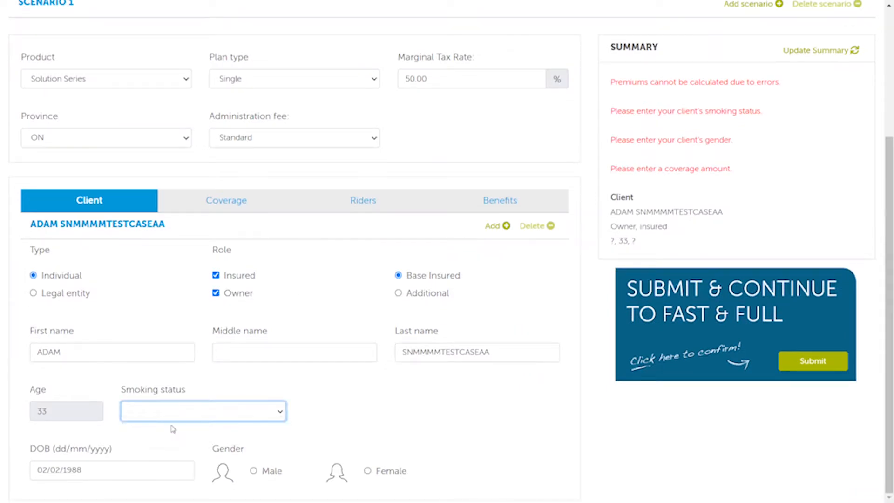
left_click(253, 472)
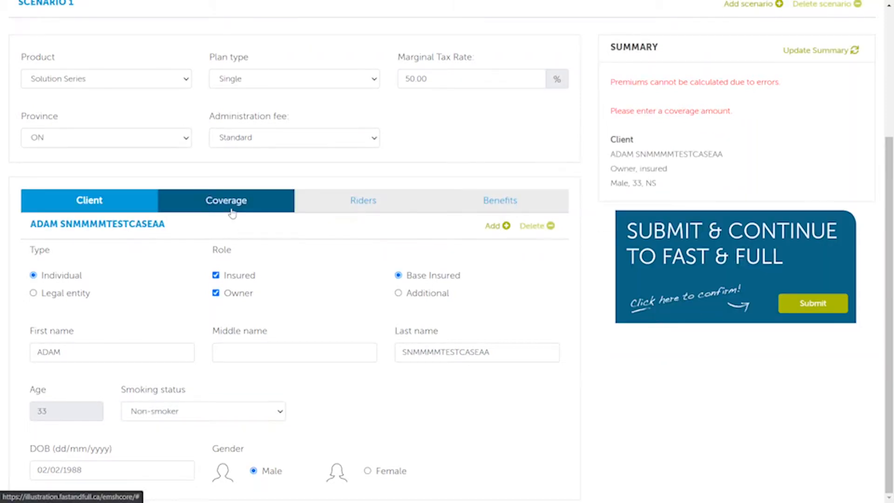
Step: Set the Solution 10 base coverage to 250,000 on the Coverage tab
left_click(231, 213)
left_click(477, 362)
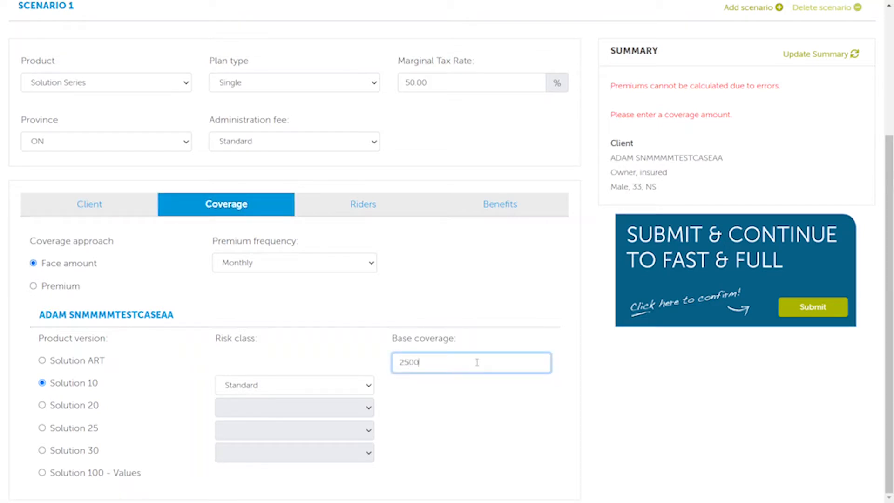
left_click(489, 428)
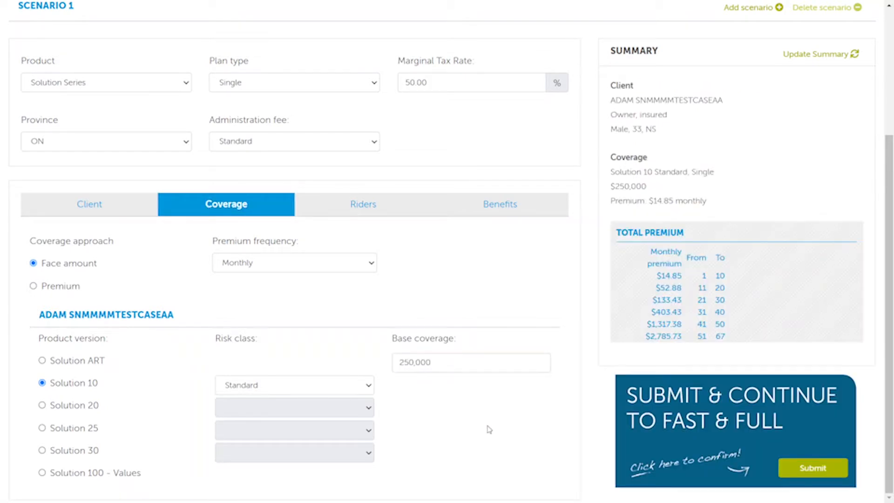
Step: Submit the illustration back to Fast & Full
scroll(786, 258, "up", 3)
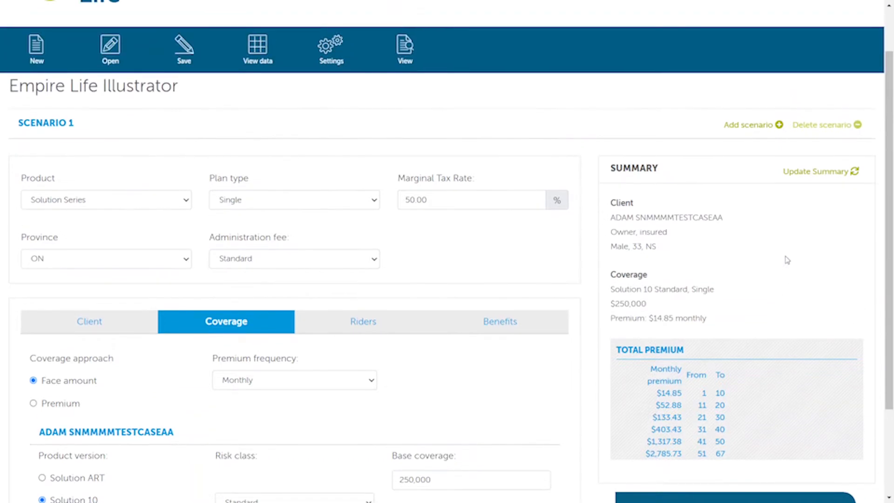
scroll(607, 272, "down", 3)
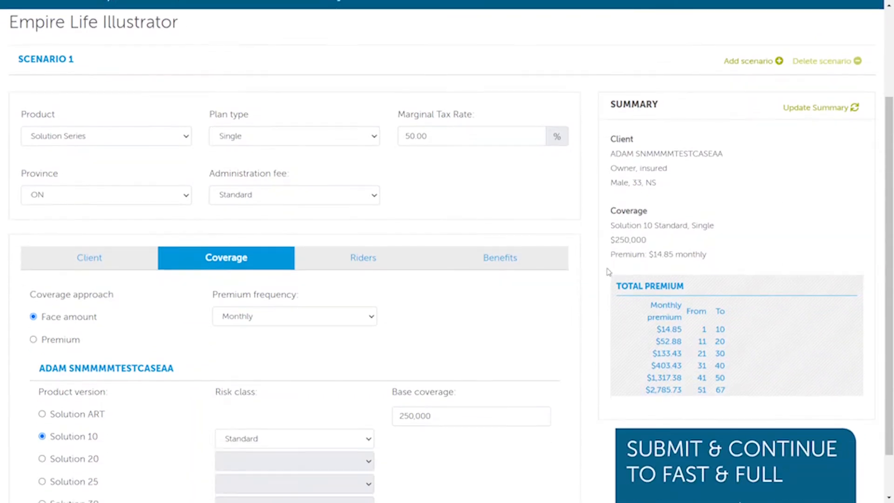
left_click(827, 469)
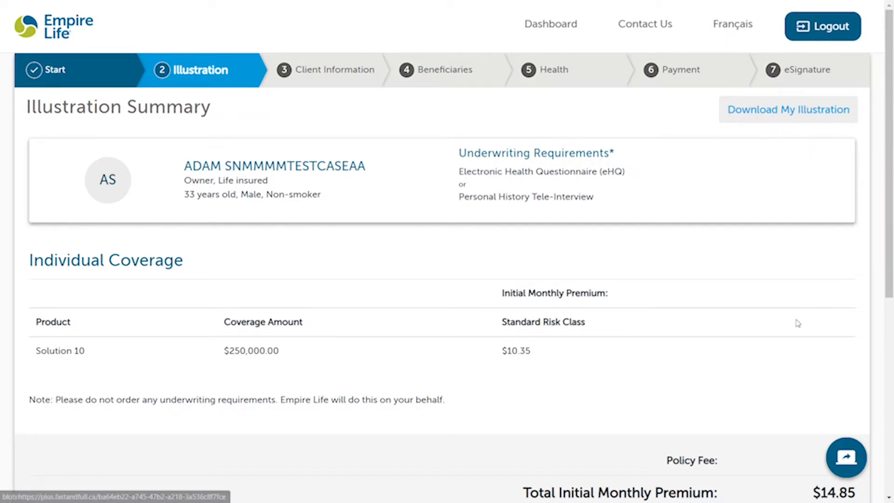
Step: Accept the $250,000 Solution 10 illustration summary and continue to Client Information
scroll(797, 322, "down", 4)
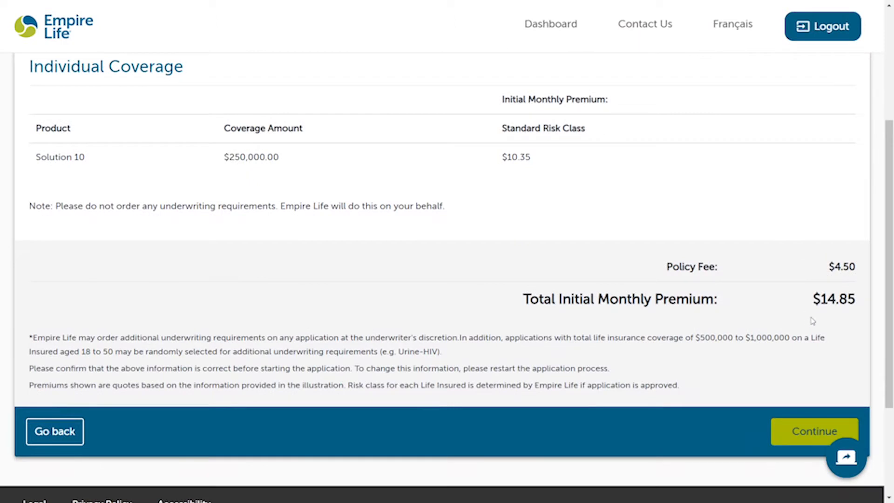
scroll(845, 317, "down", 1)
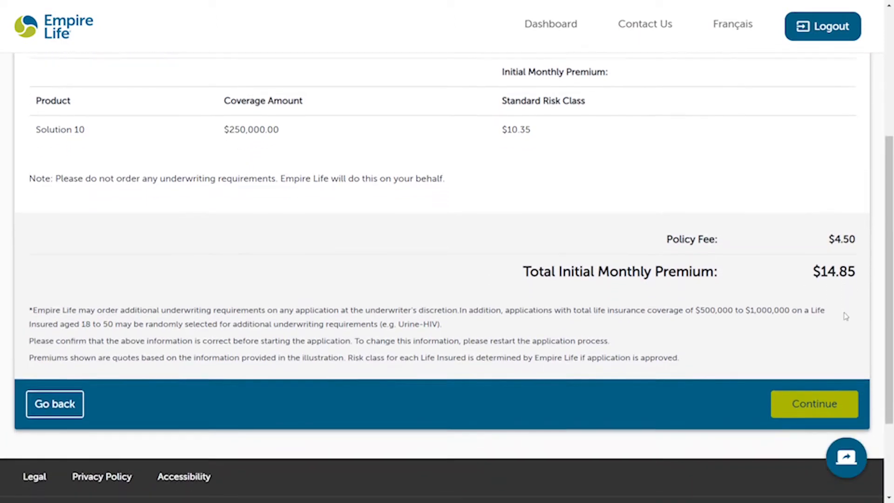
left_click(820, 404)
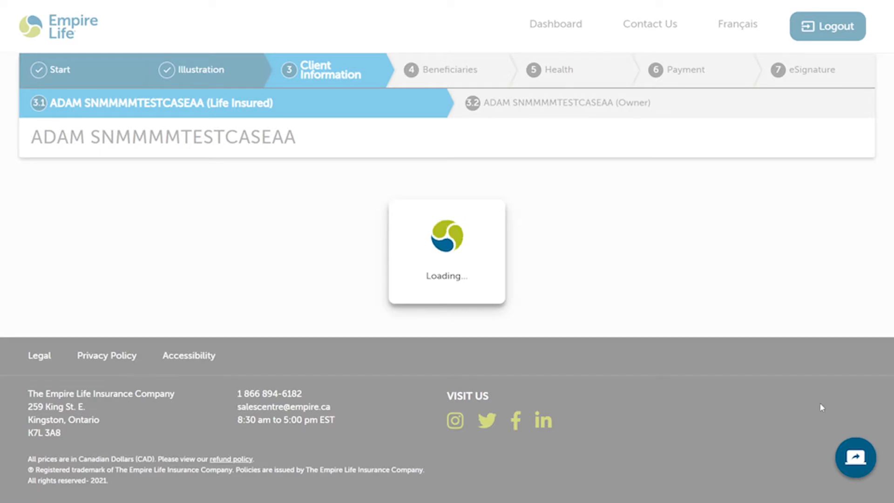
Step: Choose Ontario as the signing province
scroll(416, 250, "down", 1)
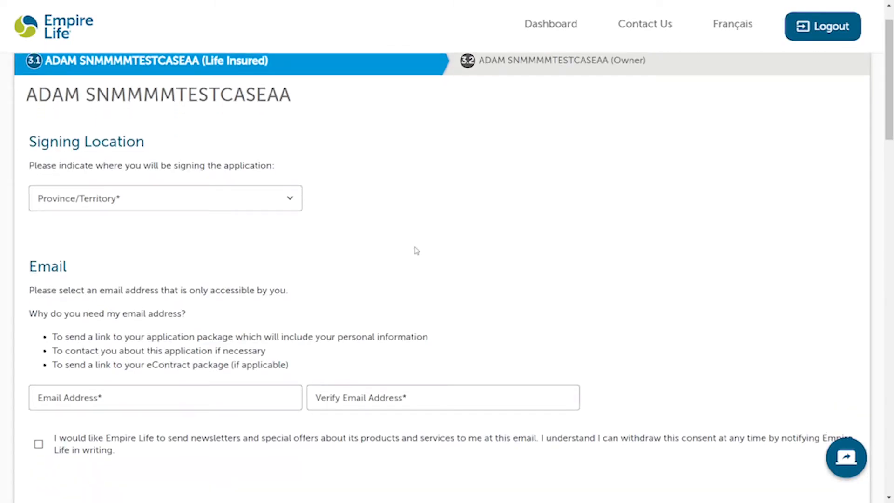
left_click(210, 201)
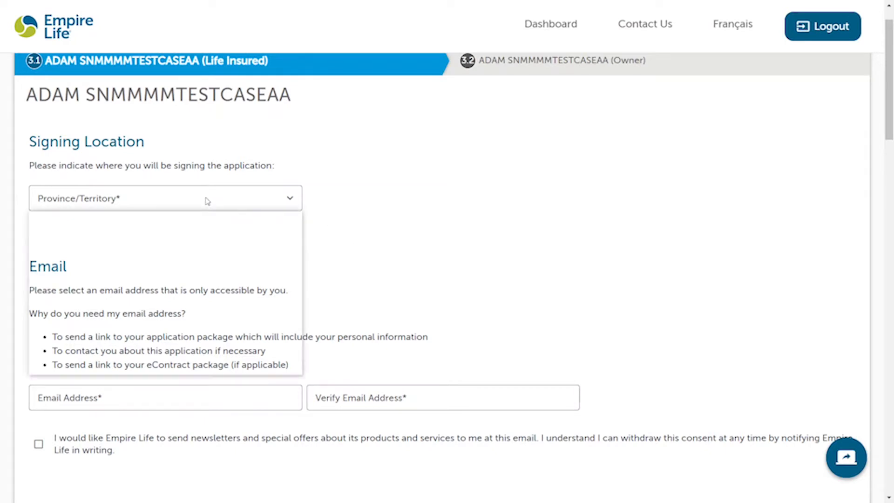
left_click(79, 322)
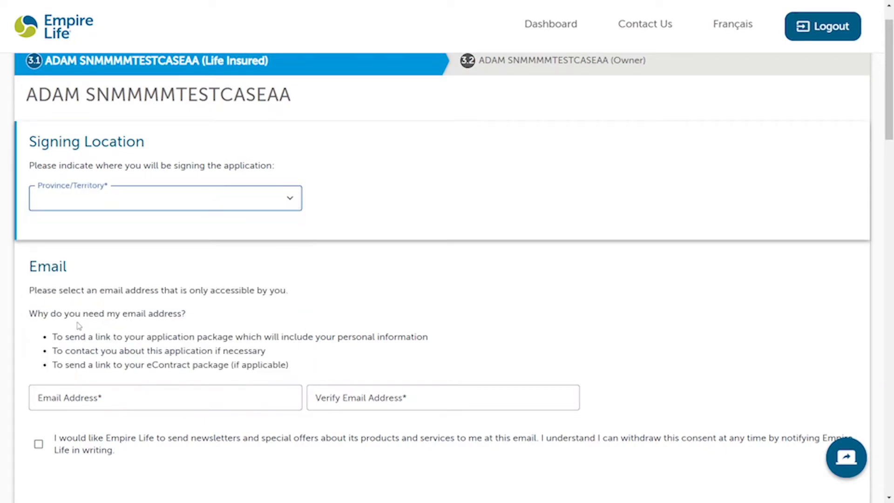
Step: Enter the applicant's e-mail address and repeat it in Verify Email Address
scroll(29, 312, "down", 1)
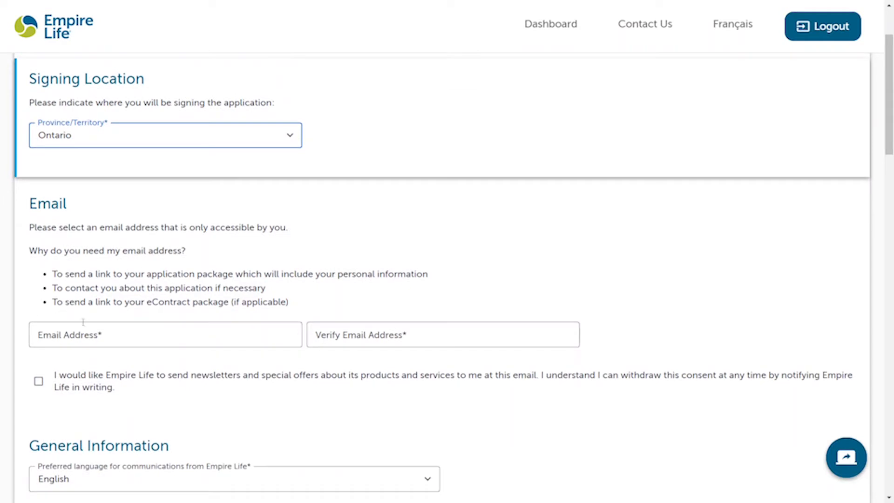
left_click(110, 334)
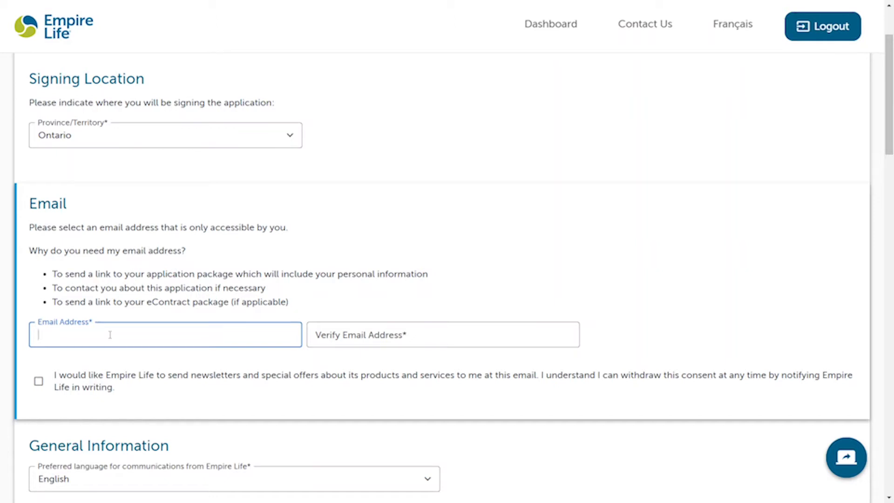
key("Tab")
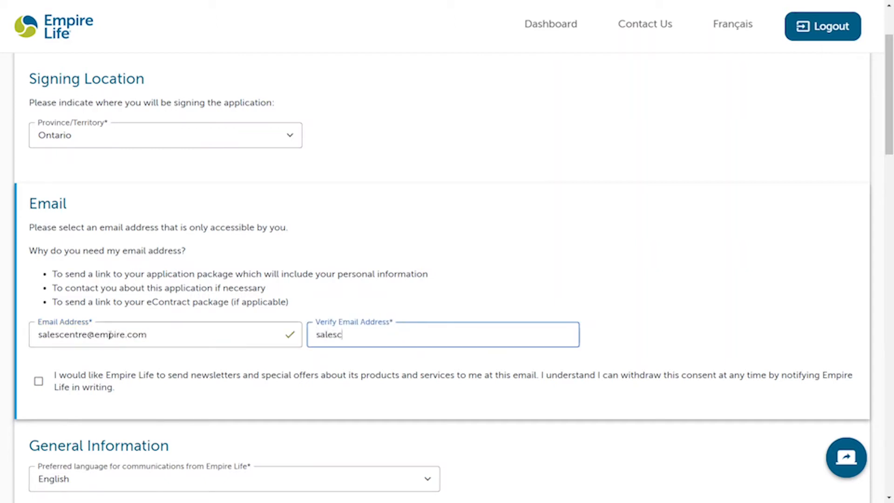
left_click(512, 279)
scroll(512, 280, "down", 5)
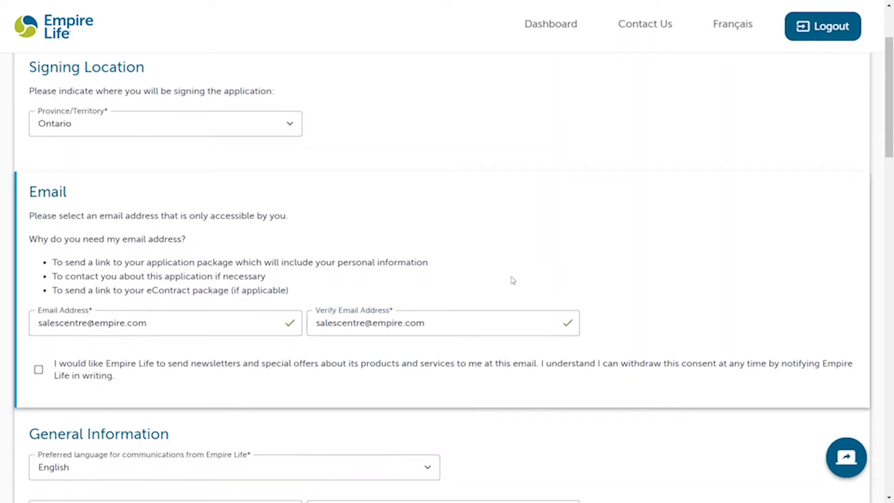
scroll(117, 234, "down", 2)
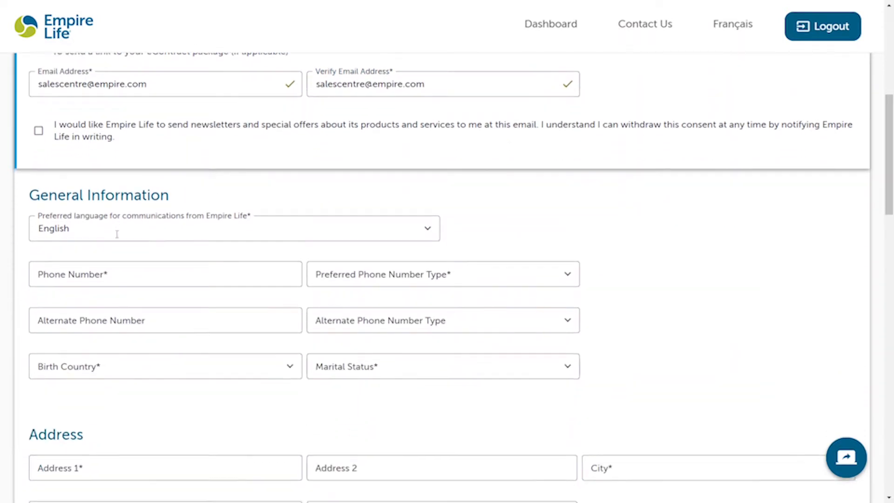
Step: Enter the applicant's phone number with Work as the preferred phone type
scroll(14, 249, "down", 1)
left_click(121, 228)
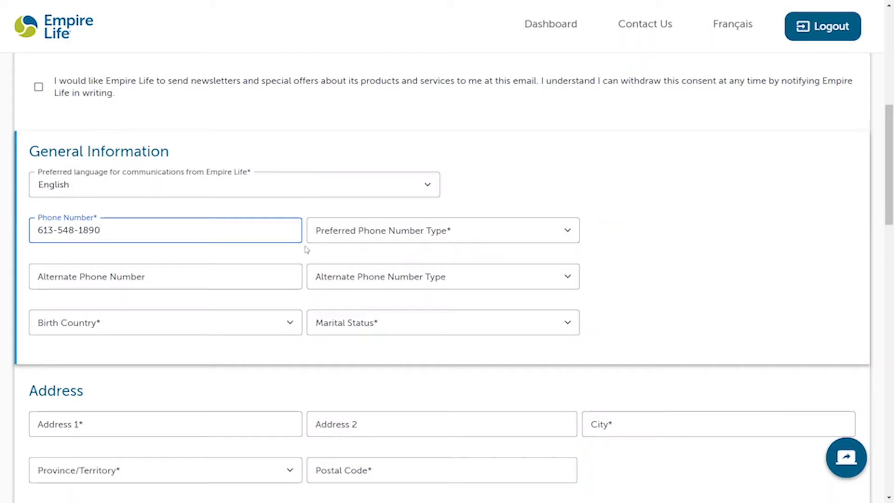
left_click(352, 240)
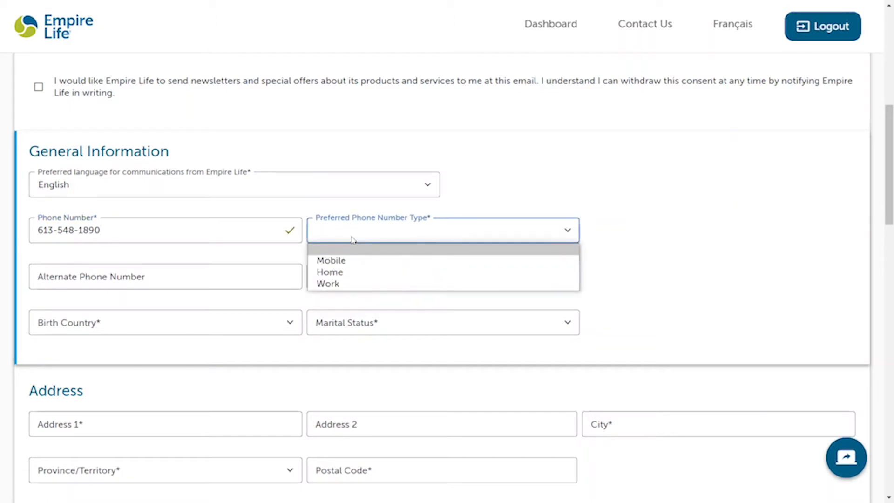
left_click(336, 283)
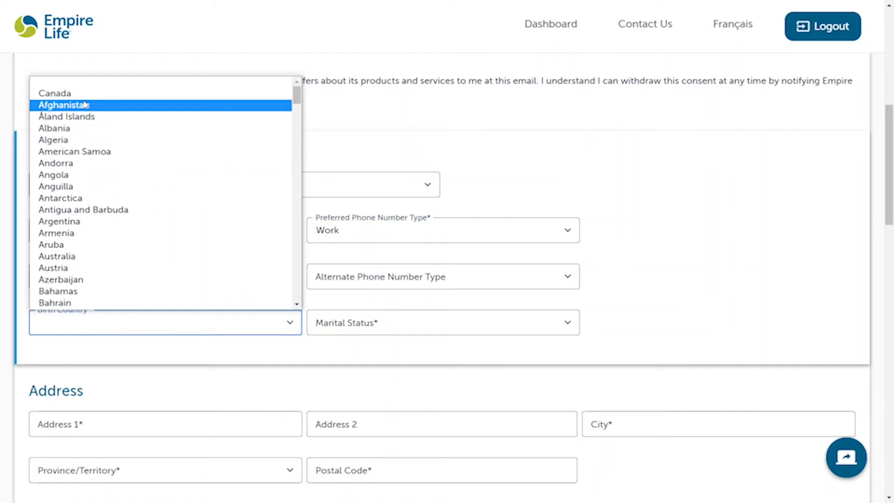
Step: Set birth country to Canada and marital status to Single
left_click(79, 92)
left_click(350, 323)
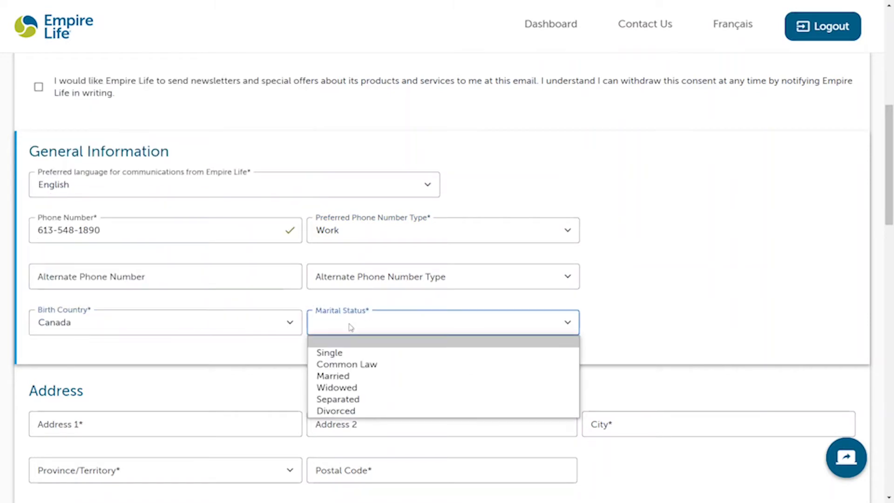
left_click(344, 356)
Step: Fill in the home street address, city, Ontario as province, and postal code
scroll(44, 345, "down", 5)
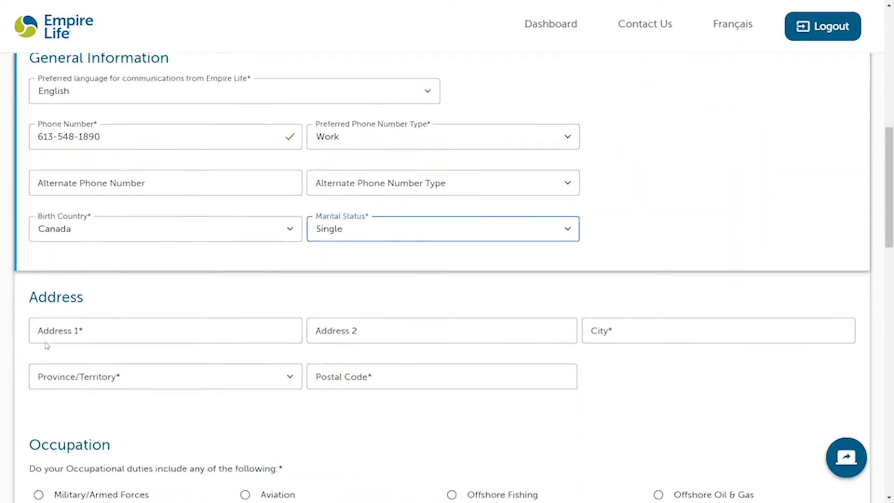
left_click(102, 185)
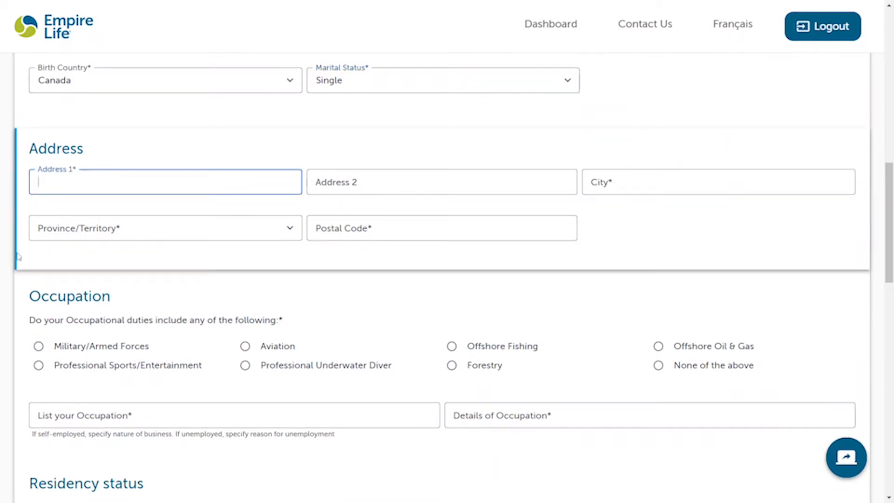
type("259 King St. East")
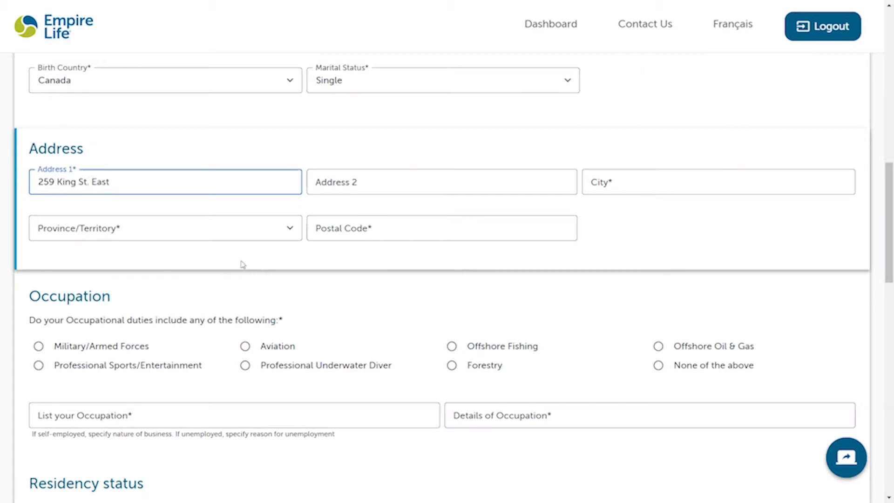
left_click(306, 189)
left_click(610, 184)
type("Kingston")
key("Tab")
key("o")
key("Tab")
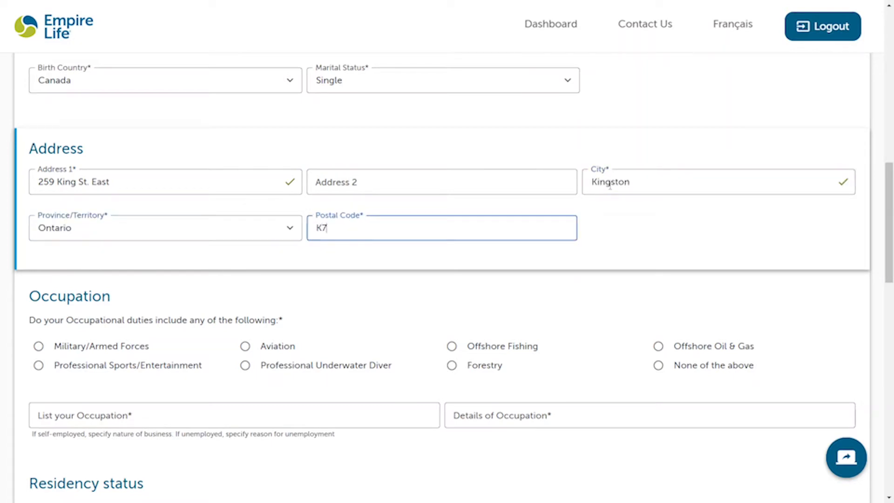
left_click(727, 262)
Step: Mark no hazardous duties and enter occupation Sales with Office as details
scroll(728, 263, "down", 4)
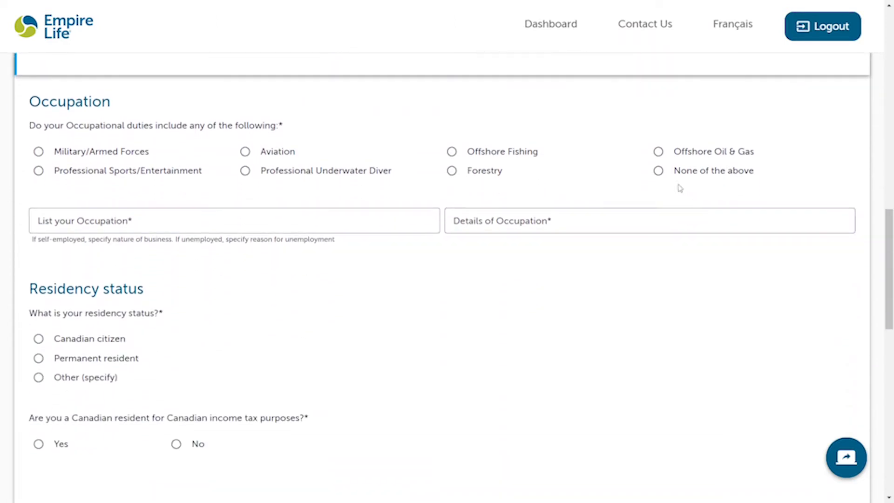
left_click(658, 171)
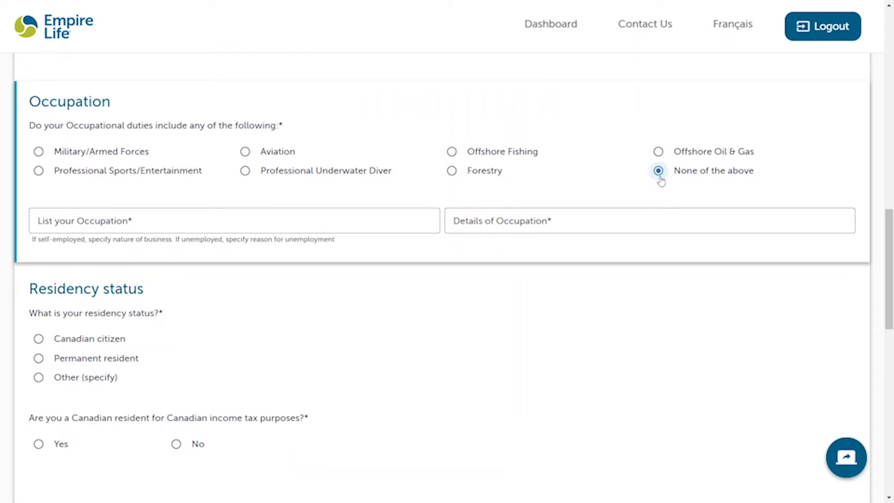
left_click(216, 210)
type("Sales")
key("Tab")
type("Office")
left_click(393, 331)
Step: Declare the applicant a Canadian citizen and Canadian tax resident
scroll(396, 331, "down", 2)
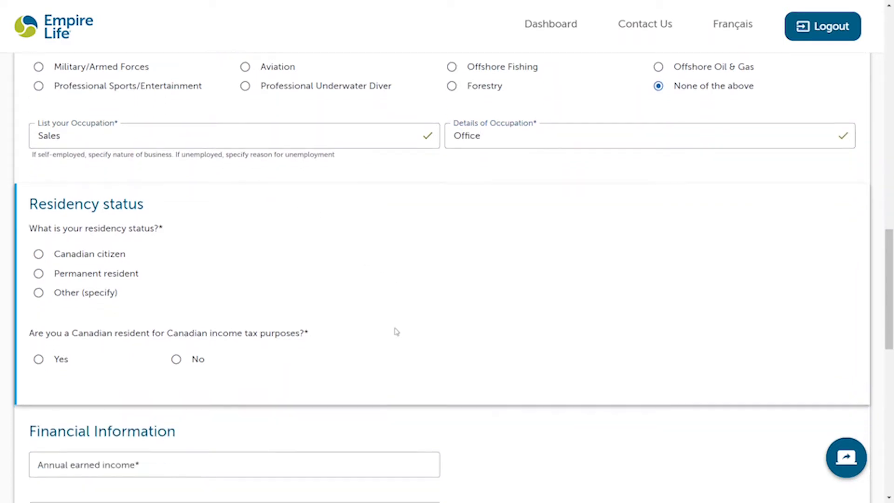
scroll(395, 332, "down", 2)
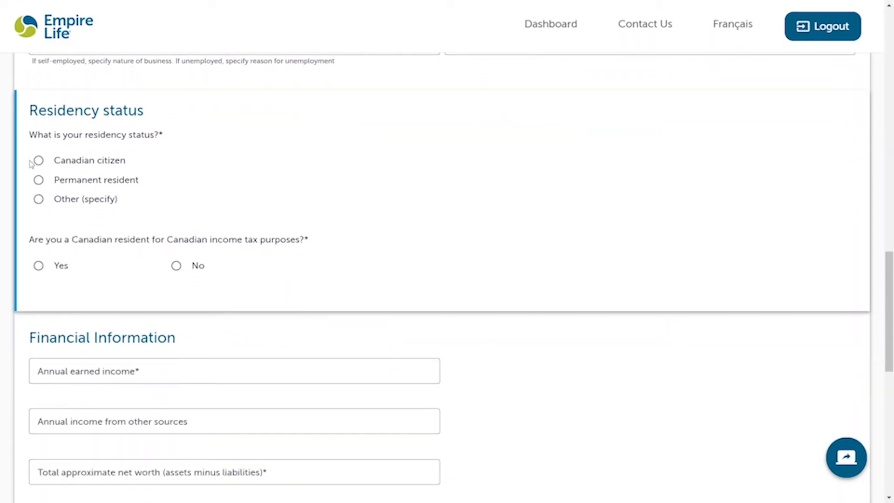
left_click(96, 164)
left_click(39, 266)
Step: Enter $50,000 annual income and $25,000 net worth, answering No to bankruptcy
scroll(43, 270, "down", 3)
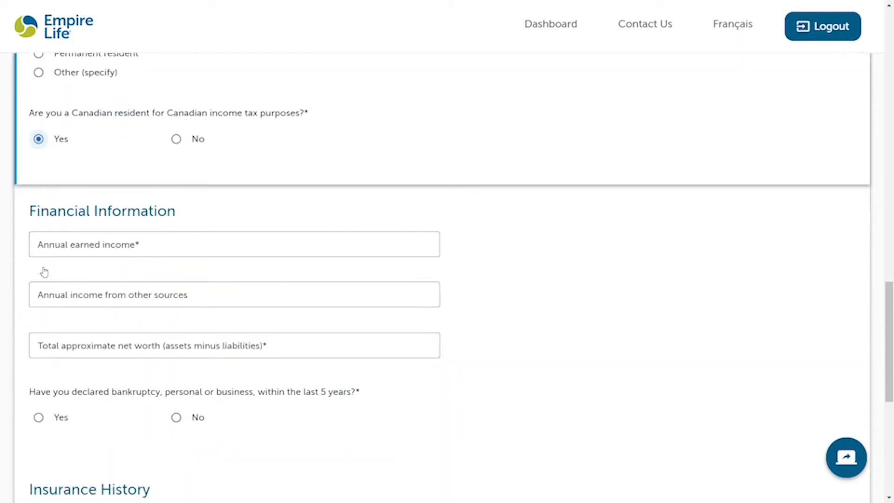
left_click(81, 231)
type("50,000")
key("Tab")
key("Tab")
type("25,000")
scroll(161, 278, "down", 3)
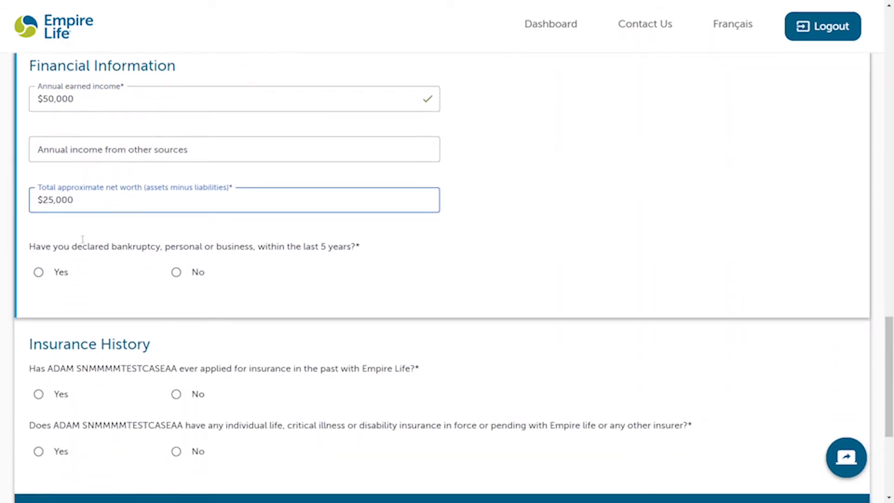
left_click(176, 271)
scroll(176, 276, "down", 3)
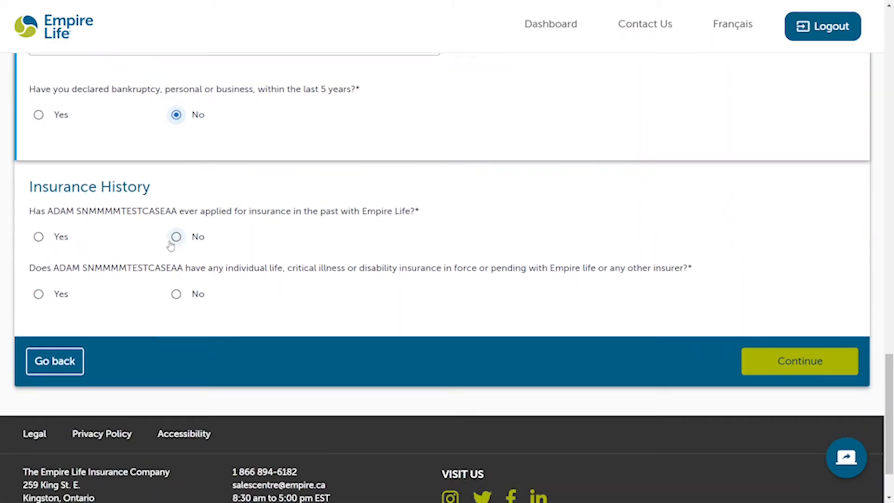
Step: Answer No to prior Empire Life applications and to existing coverage, then continue to the owner section
left_click(176, 238)
left_click(38, 294)
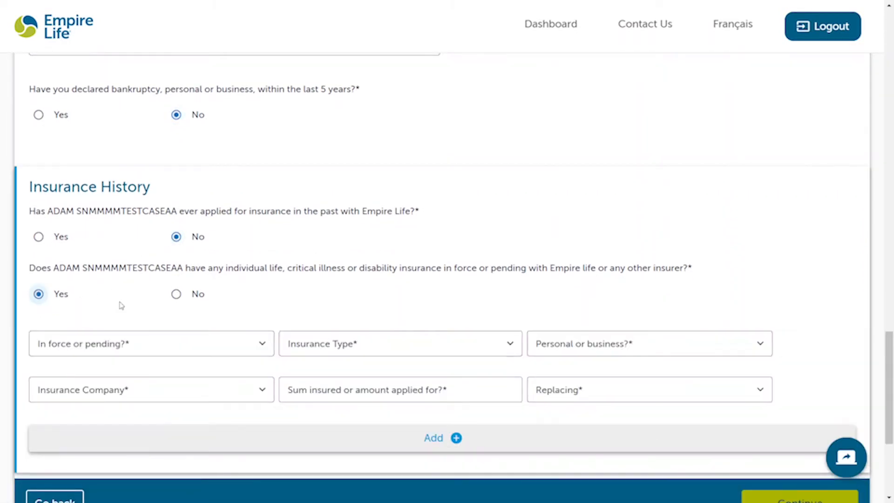
scroll(394, 358, "down", 2)
left_click(568, 320)
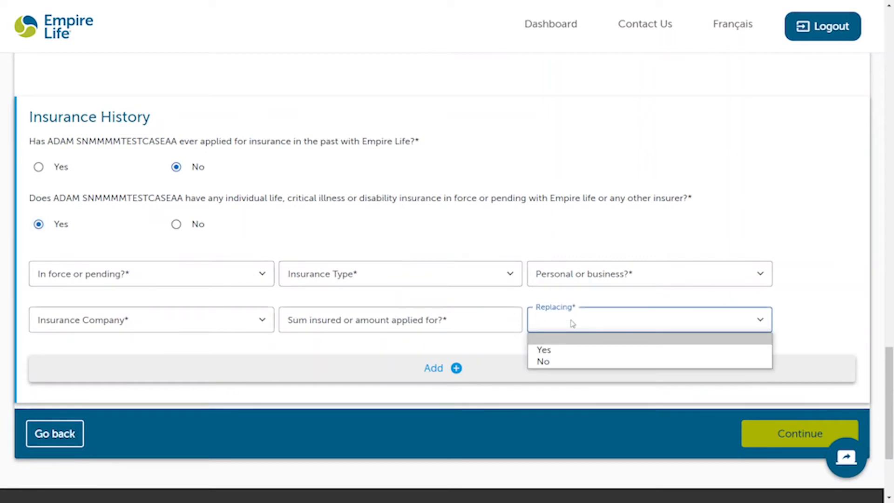
left_click(545, 350)
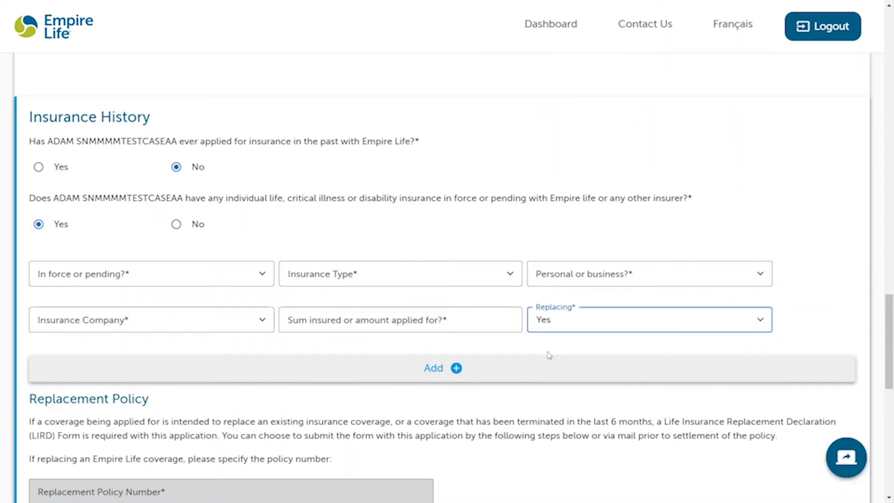
scroll(548, 354, "down", 5)
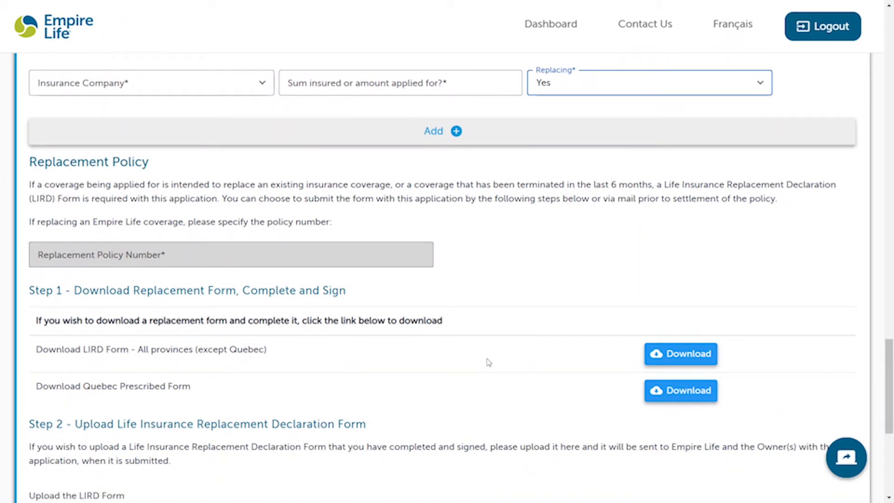
scroll(488, 362, "down", 1)
scroll(240, 407, "down", 2)
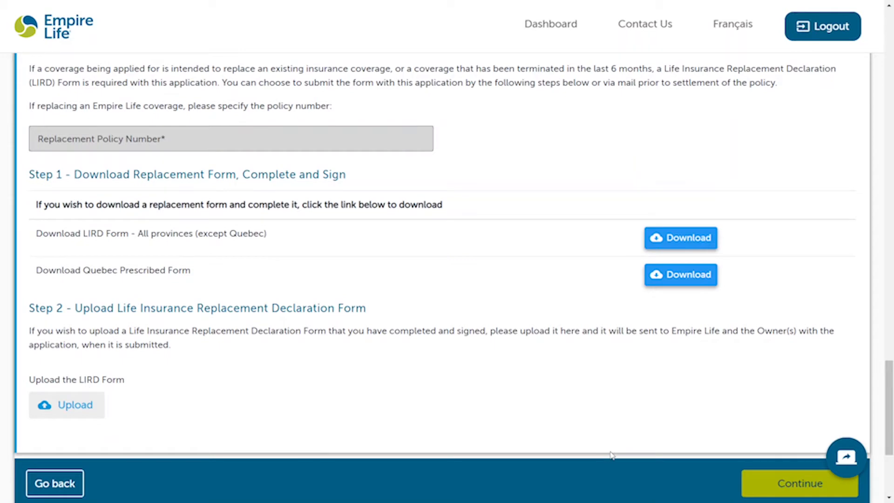
scroll(514, 290, "up", 9)
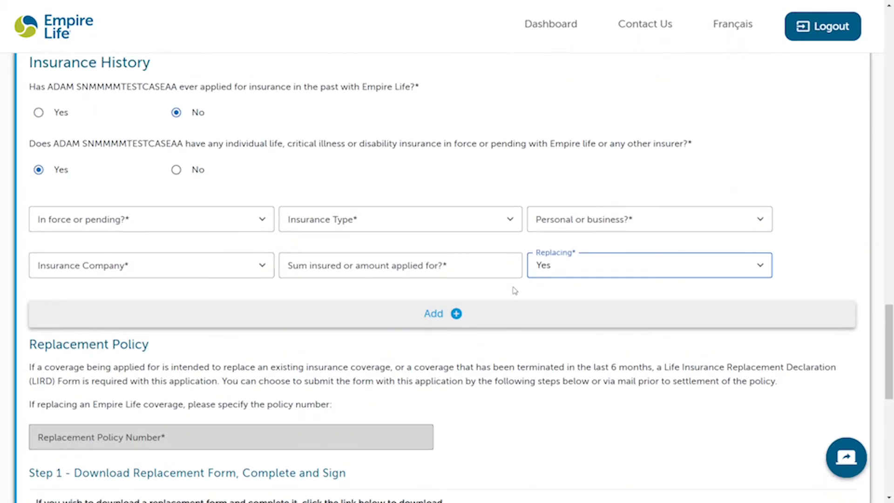
left_click(174, 296)
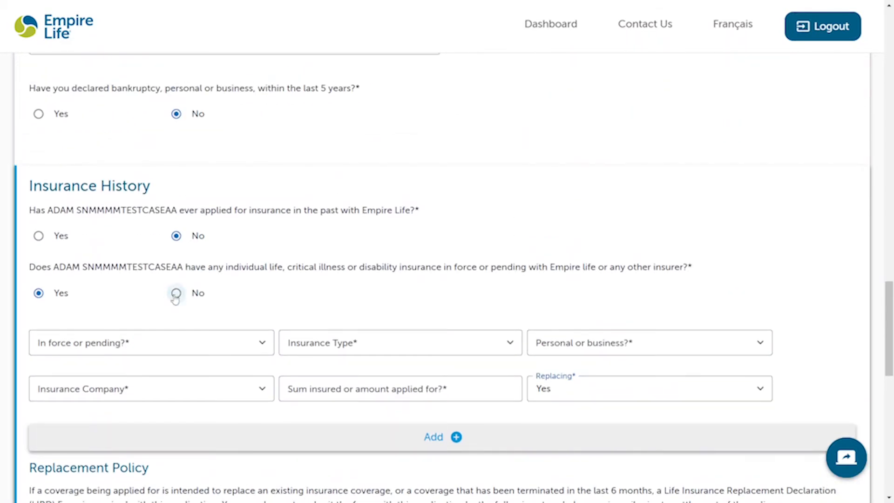
left_click(176, 296)
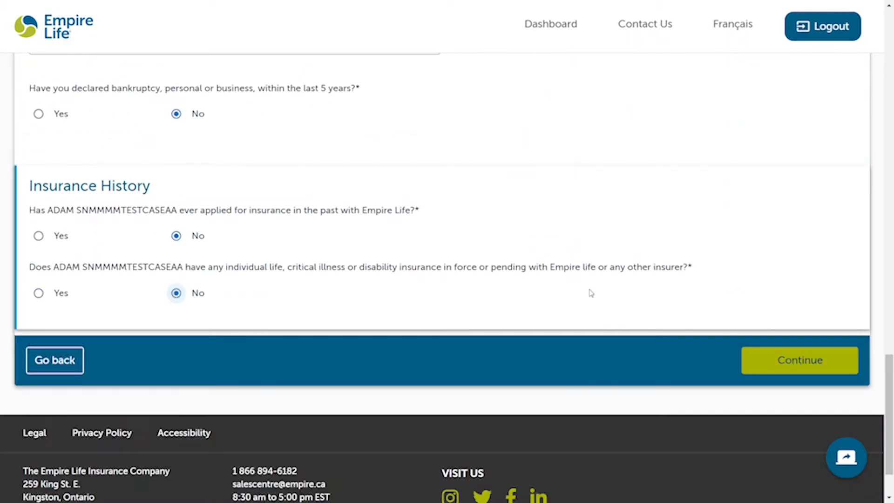
left_click(794, 360)
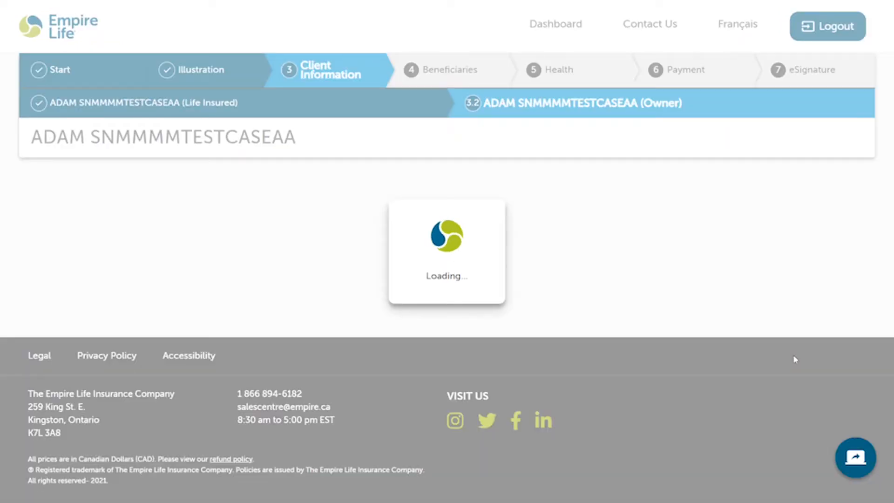
Step: Decline the survey and enter Empire Life as the employer name
scroll(447, 265, "down", 3)
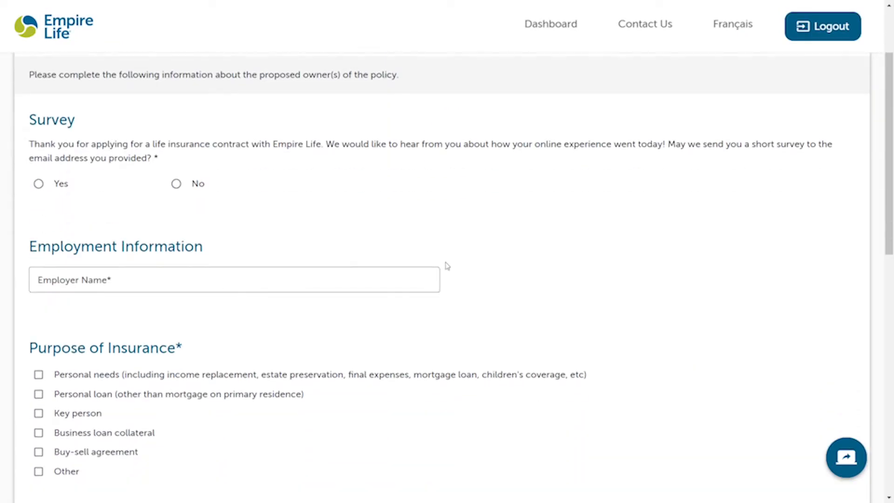
left_click(179, 183)
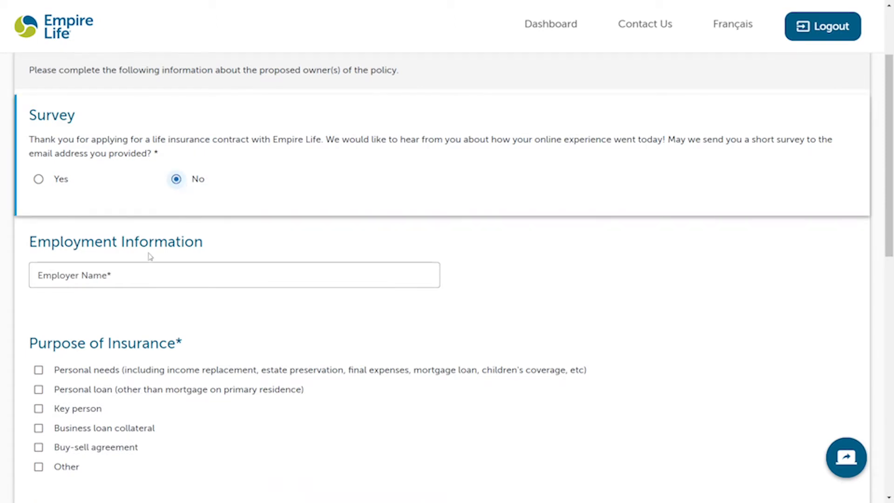
scroll(144, 263, "down", 2)
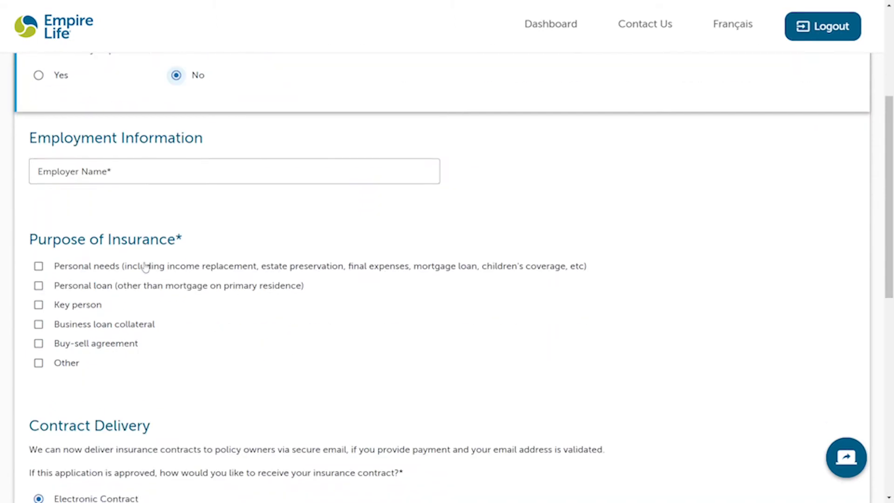
left_click(96, 174)
type("Empire L")
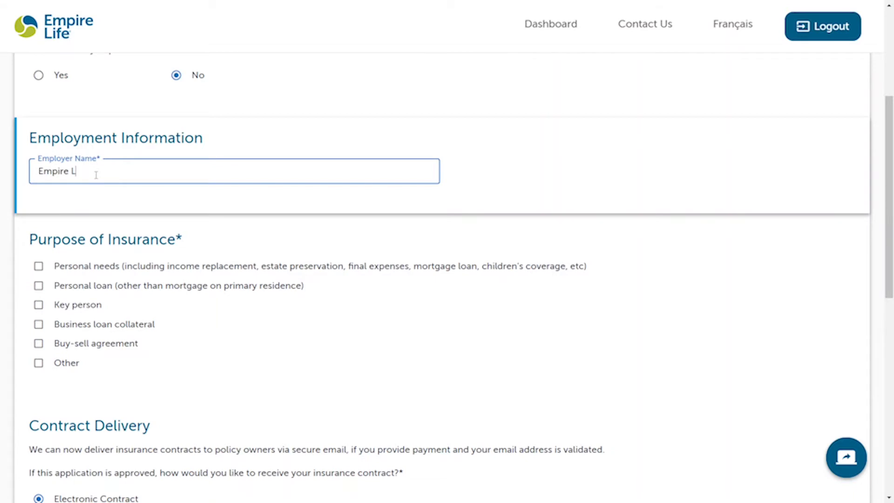
type("ife")
Step: Choose Personal needs as insurance purpose, leave no contingent owner, and continue to Beneficiaries
scroll(96, 175, "down", 2)
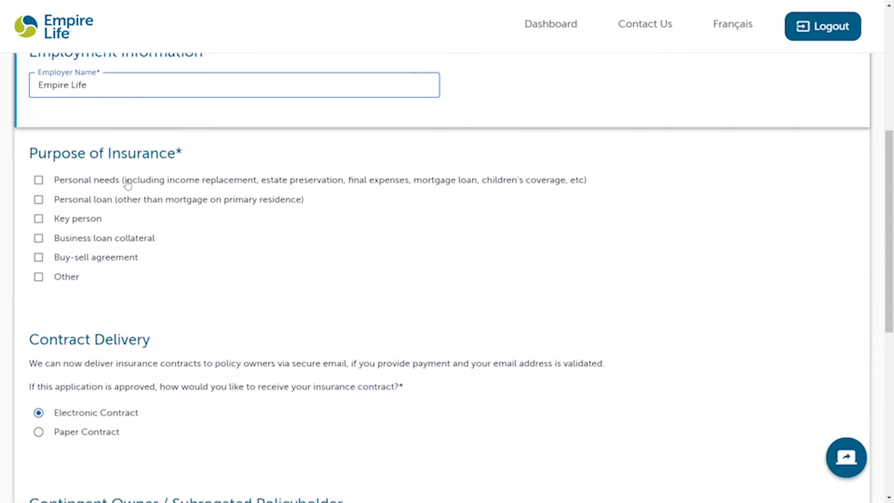
left_click(127, 183)
scroll(224, 312, "down", 4)
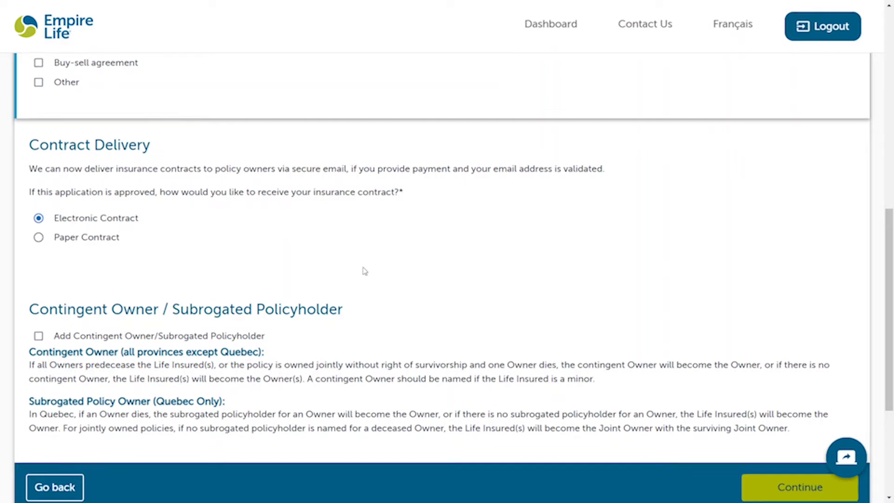
scroll(364, 269, "down", 3)
left_click(38, 190)
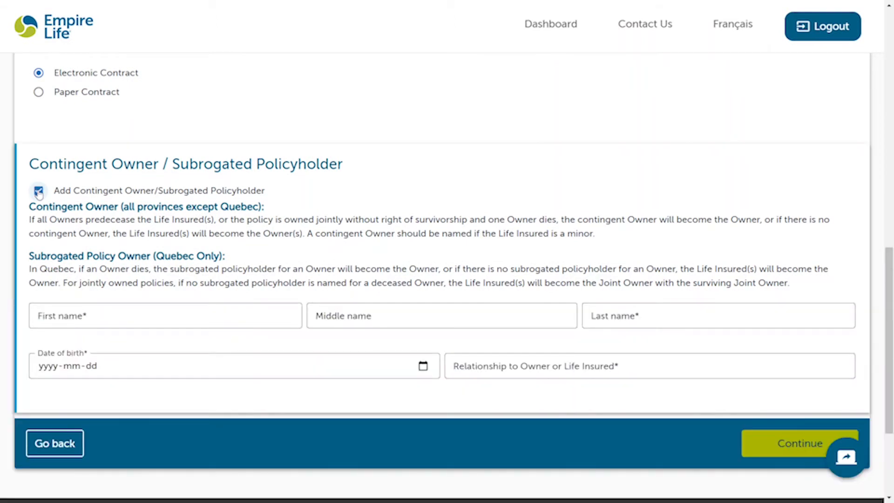
left_click(39, 191)
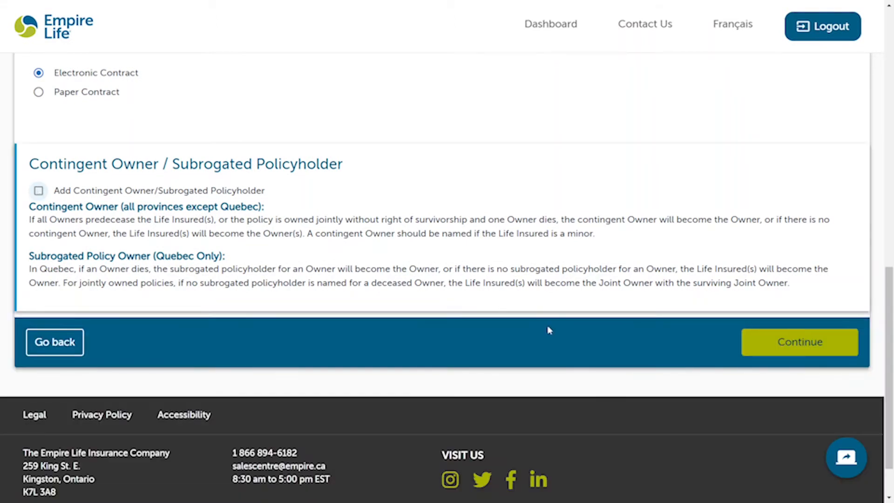
left_click(813, 347)
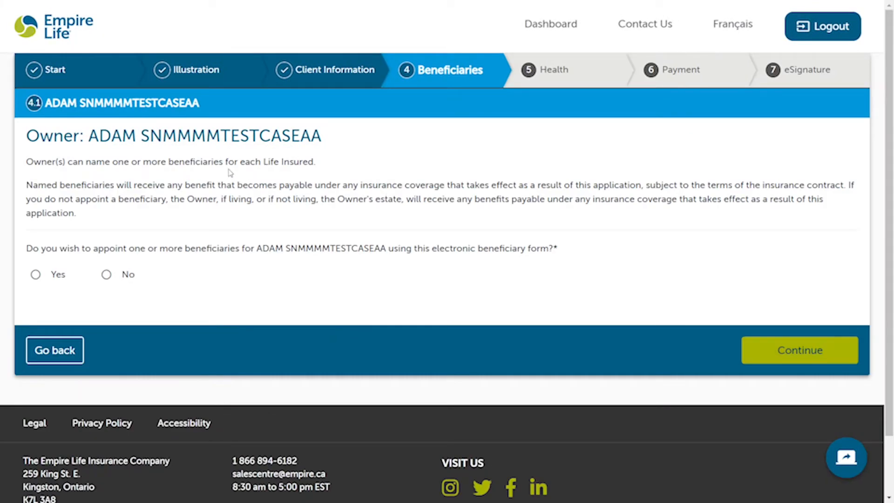
Step: Choose Yes to appoint a beneficiary for the owner
scroll(230, 173, "down", 1)
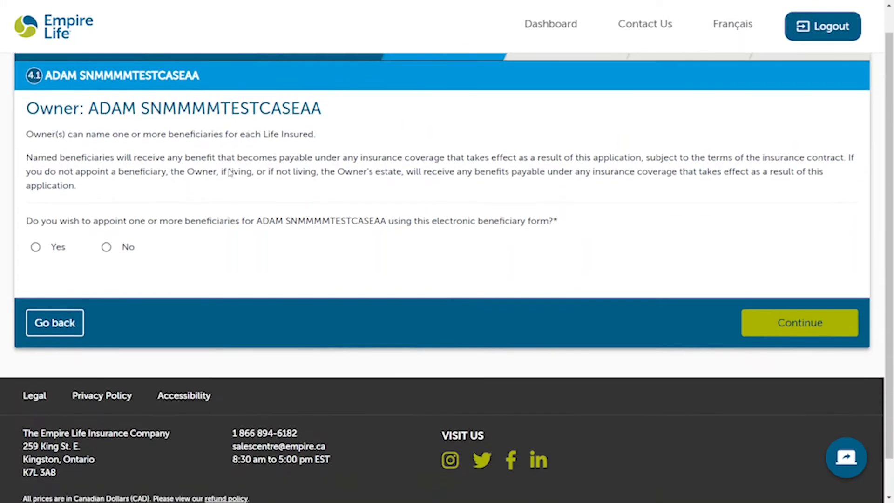
left_click(31, 235)
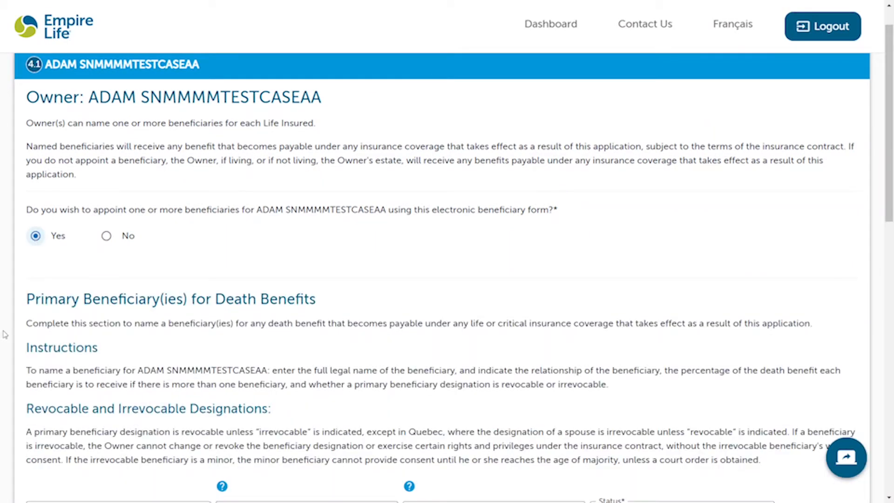
scroll(4, 338, "down", 2)
scroll(4, 339, "down", 8)
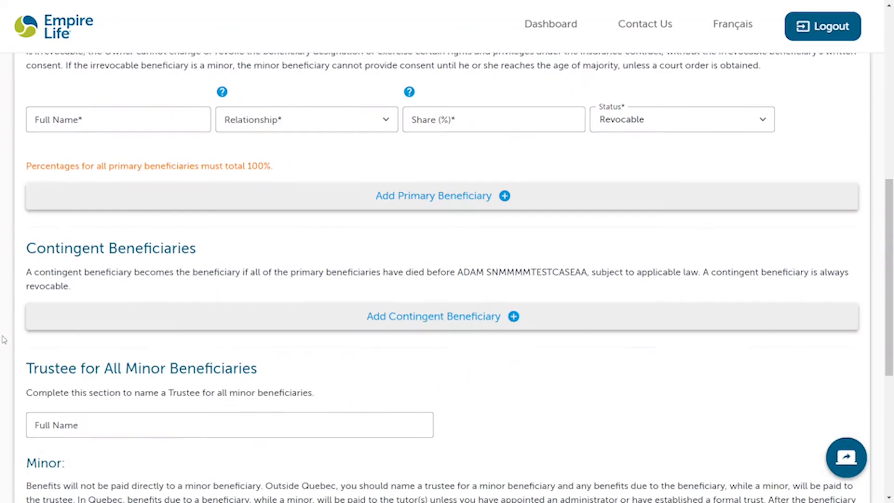
scroll(4, 339, "up", 5)
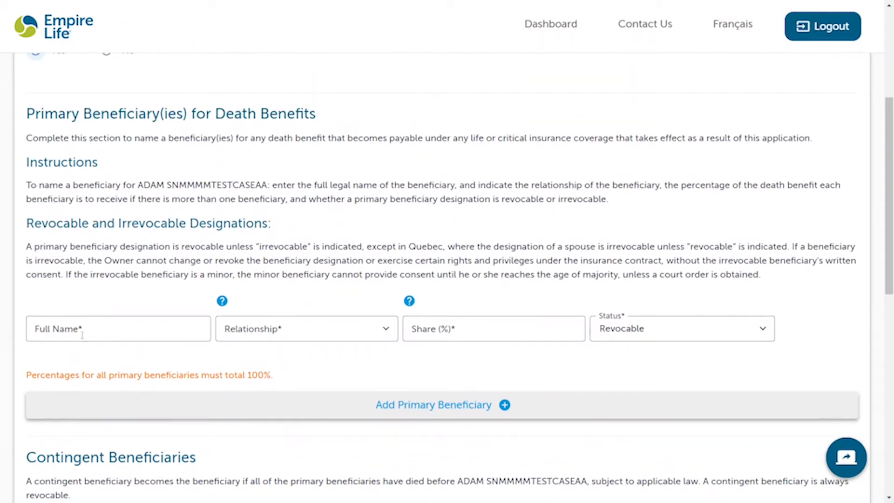
Step: Enter the beneficiary's full name and set the relationship to Friend
left_click(82, 334)
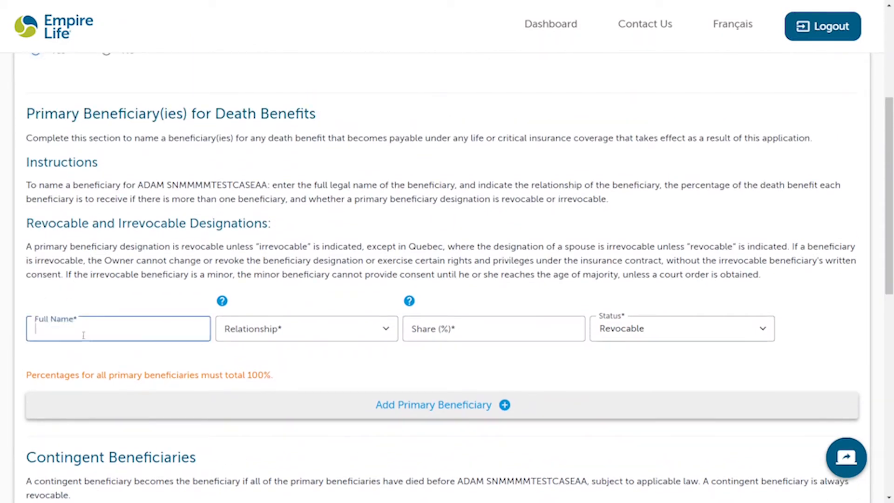
type("JANE")
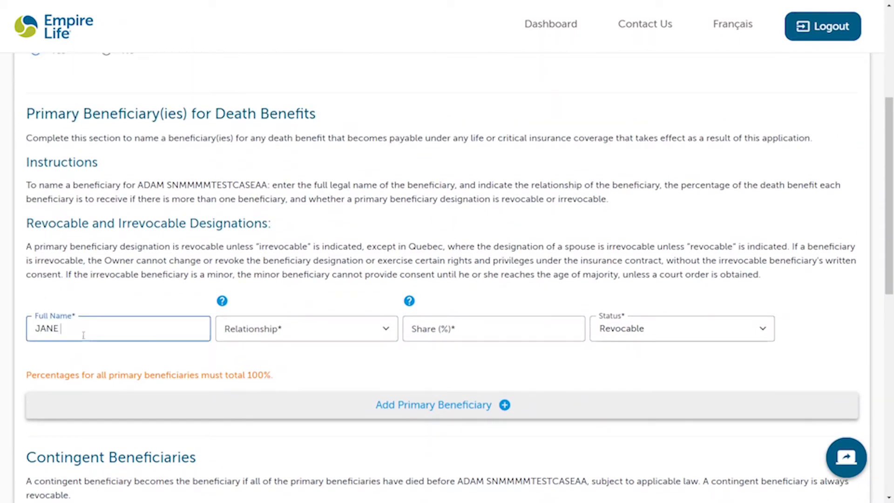
type("SNMMMMTESTCASEAA")
left_click(280, 345)
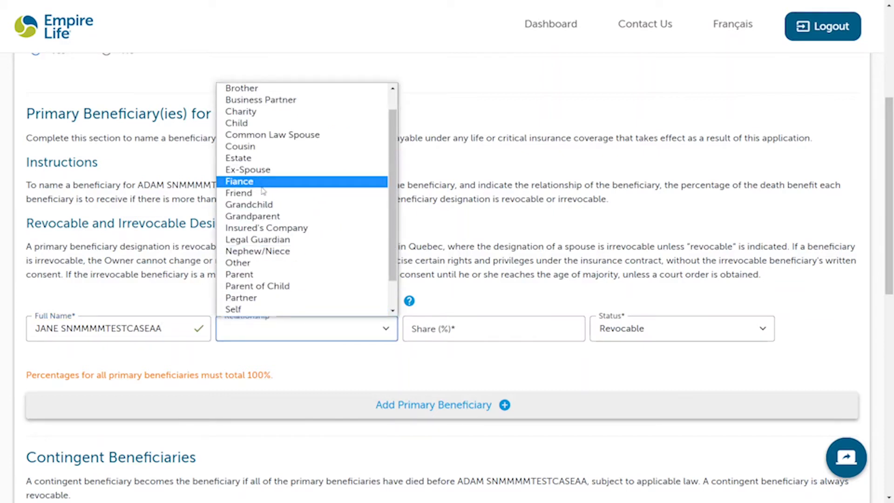
left_click(262, 194)
Step: Give the beneficiary a 100% share and continue to the Health step
left_click(447, 322)
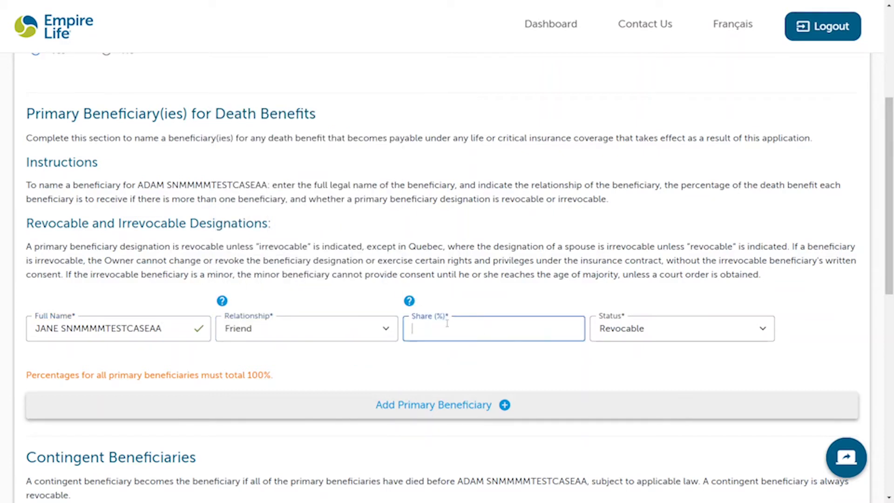
type("100")
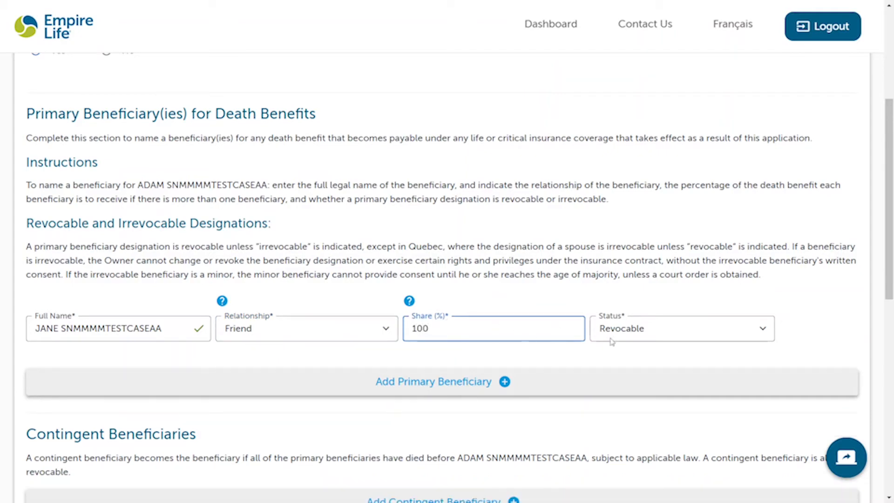
scroll(689, 340, "down", 4)
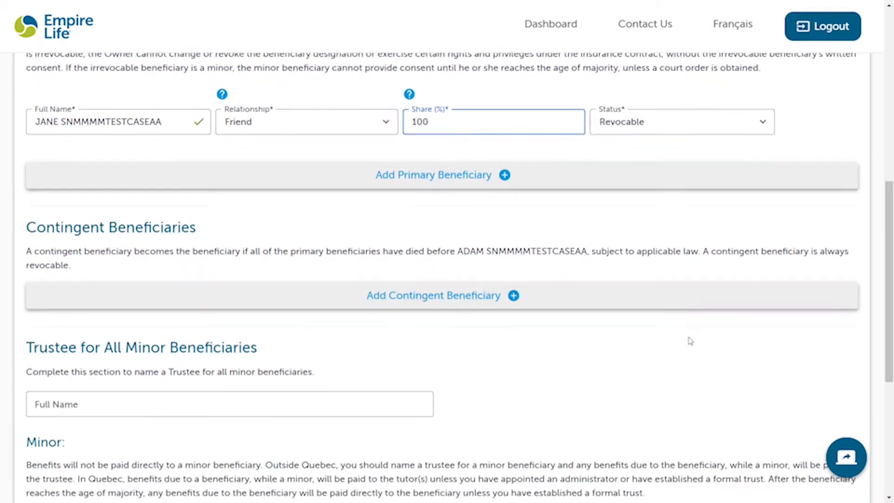
scroll(689, 341, "down", 3)
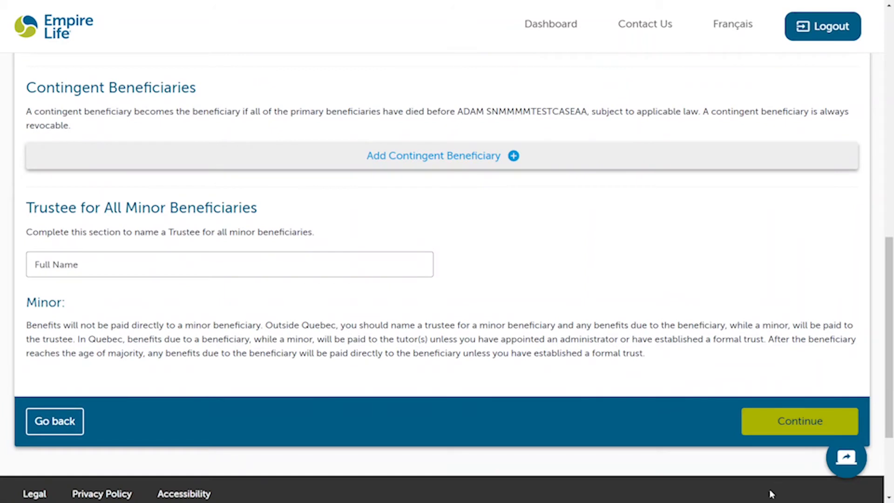
left_click(826, 428)
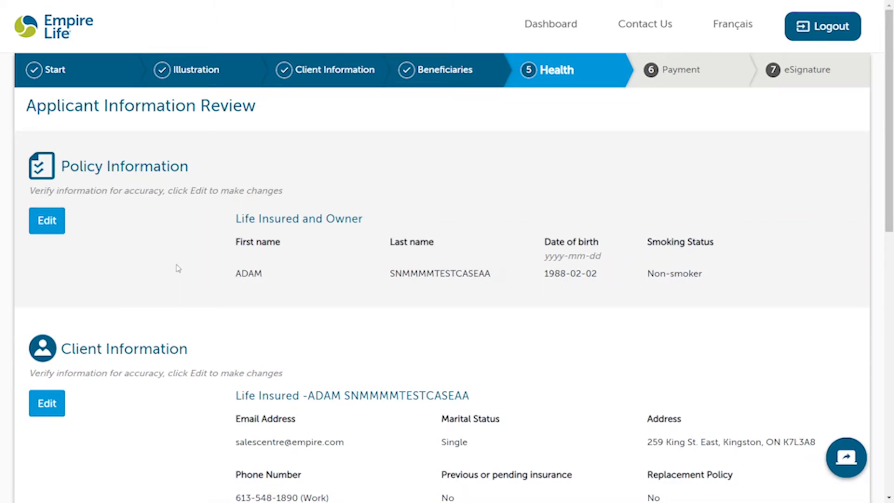
Step: Scroll through the Applicant Information Review to check the life insured, client, owner and Friend beneficiary details
scroll(178, 268, "down", 2)
scroll(177, 265, "down", 7)
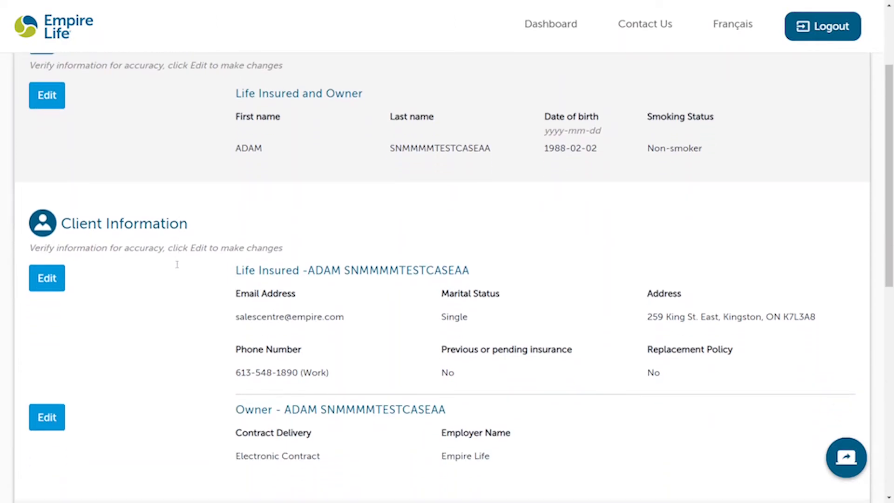
scroll(177, 268, "down", 1)
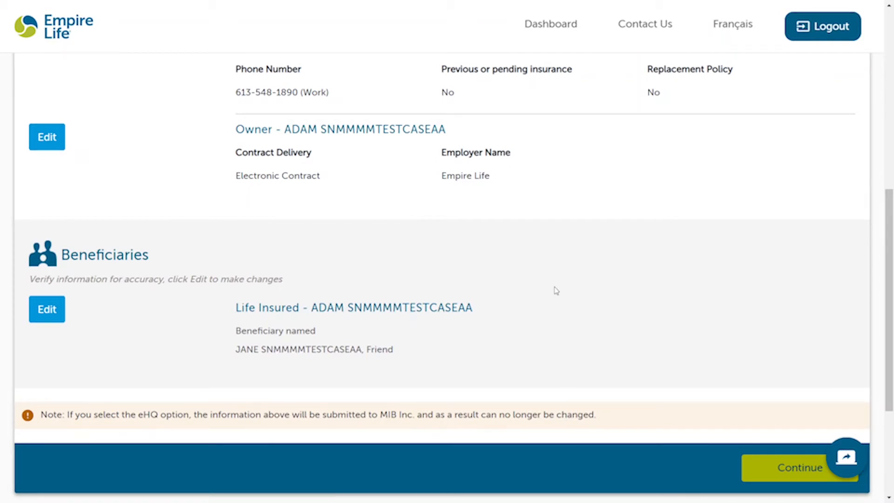
scroll(555, 291, "up", 5)
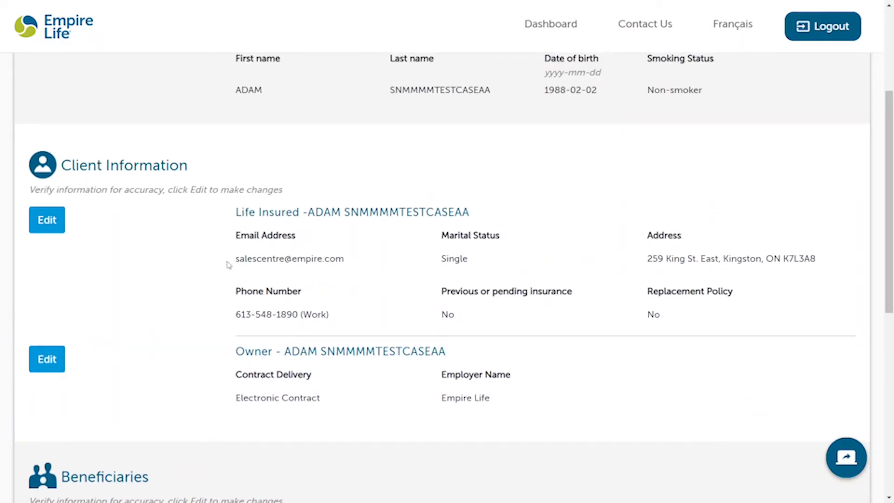
Step: Reopen the life insured's details and correct both email fields so they end in .ca
left_click(52, 222)
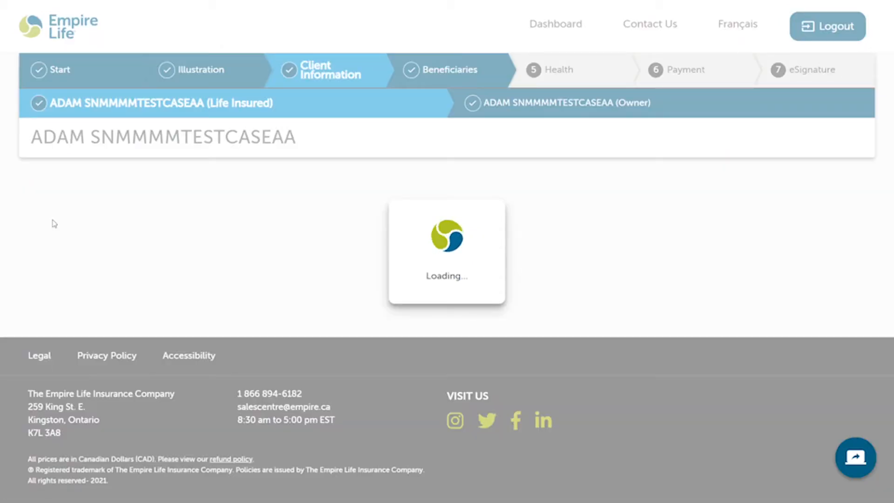
scroll(223, 282, "down", 3)
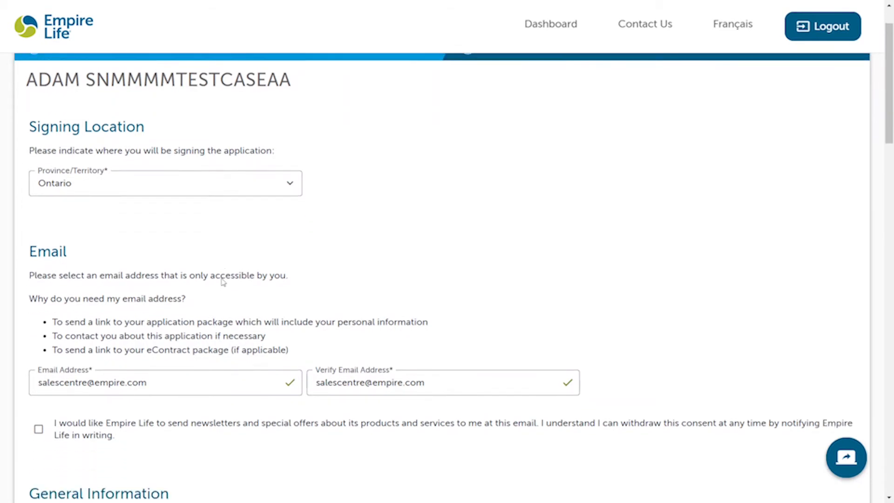
left_click(184, 318)
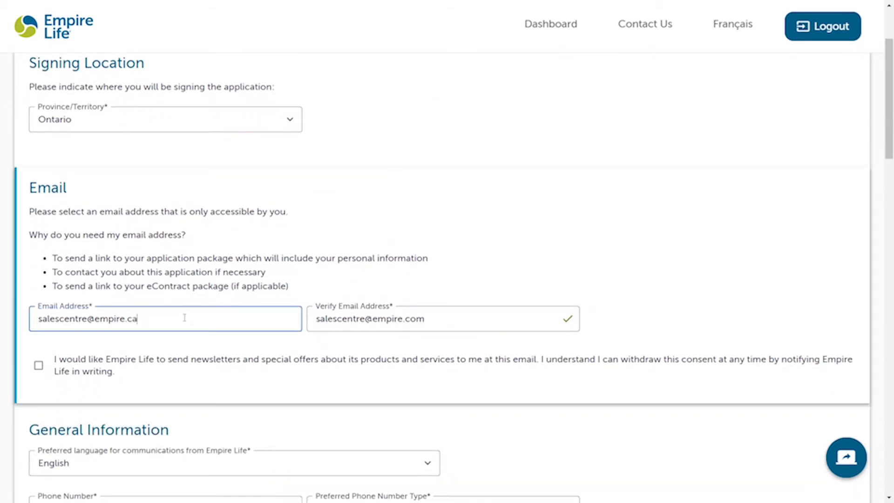
left_click(484, 314)
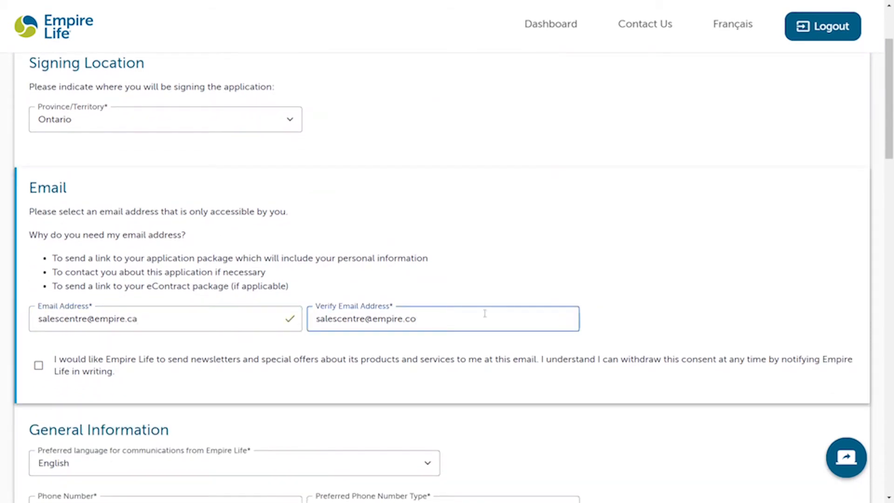
left_click(601, 312)
Step: Save the client details and recheck the review page, now showing no pending or replacement insurance
scroll(601, 312, "down", 15)
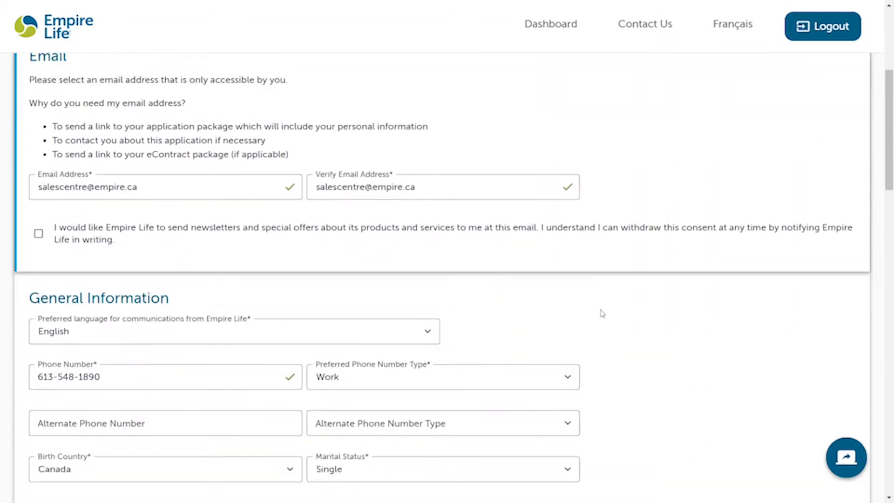
scroll(602, 313, "down", 15)
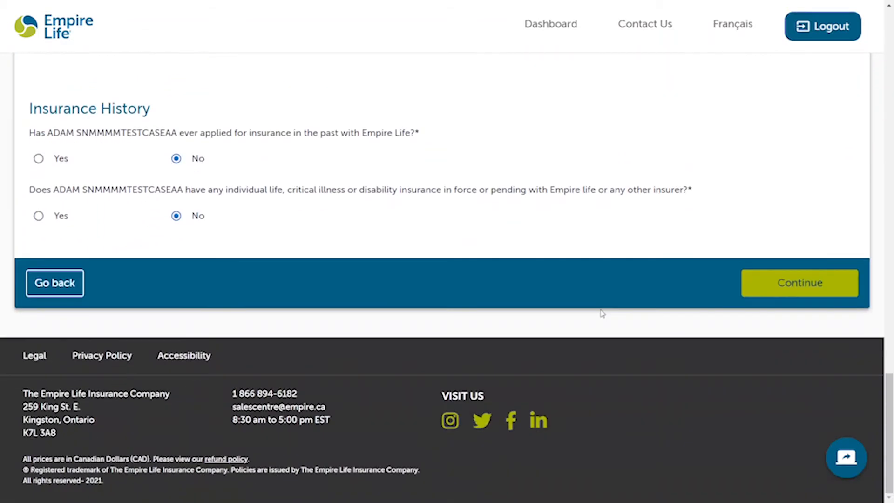
left_click(800, 285)
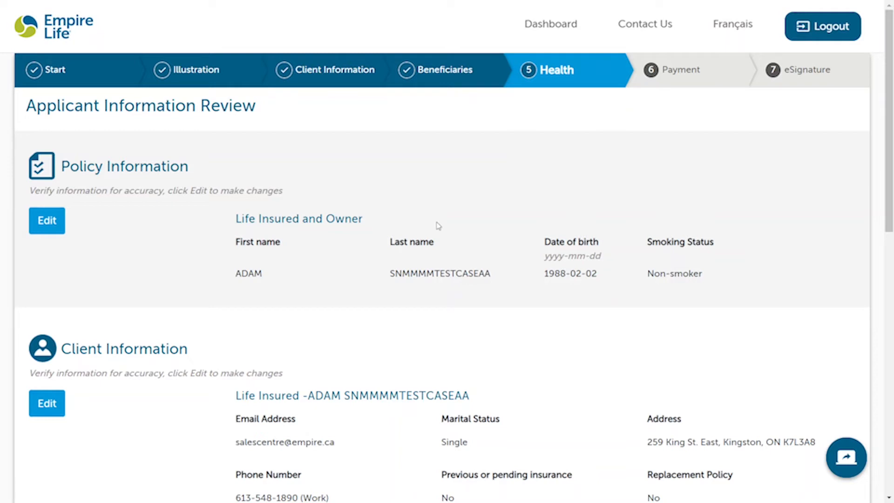
scroll(344, 312, "down", 1)
scroll(344, 312, "down", 2)
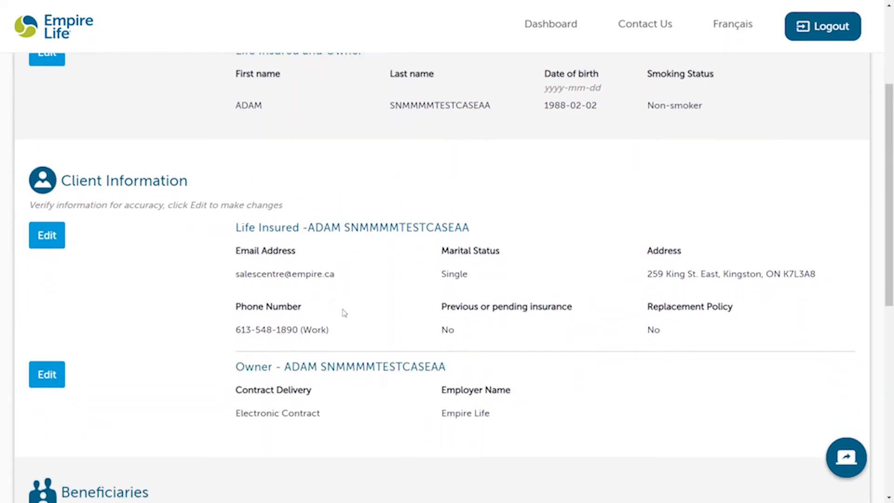
scroll(479, 344, "down", 6)
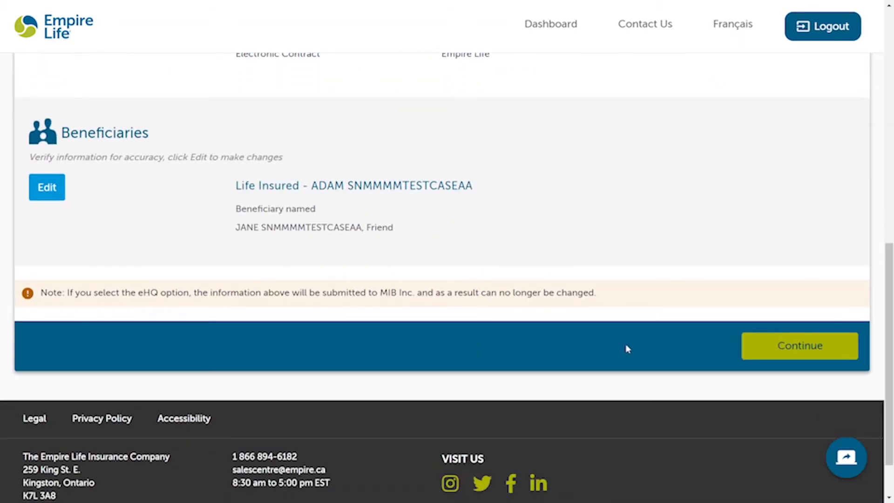
Step: Answer No to COVID-19 testing, close contact, quarantine and recent symptoms questions
left_click(792, 353)
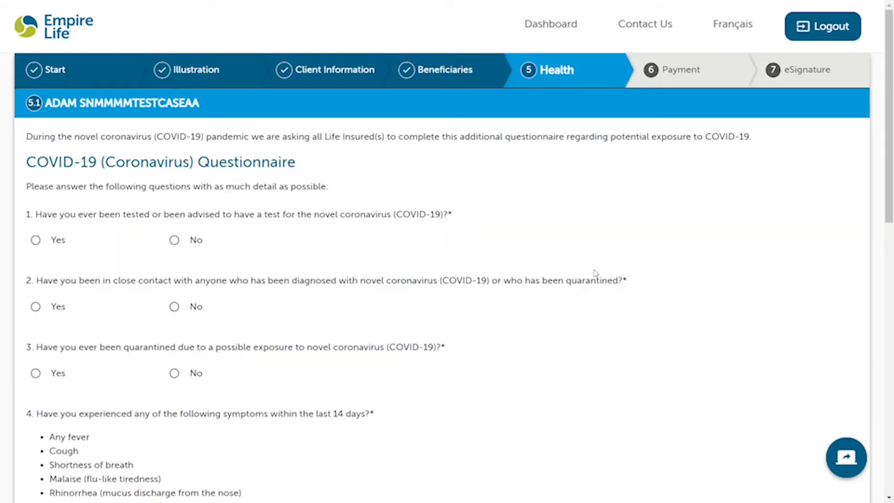
scroll(601, 333, "down", 1)
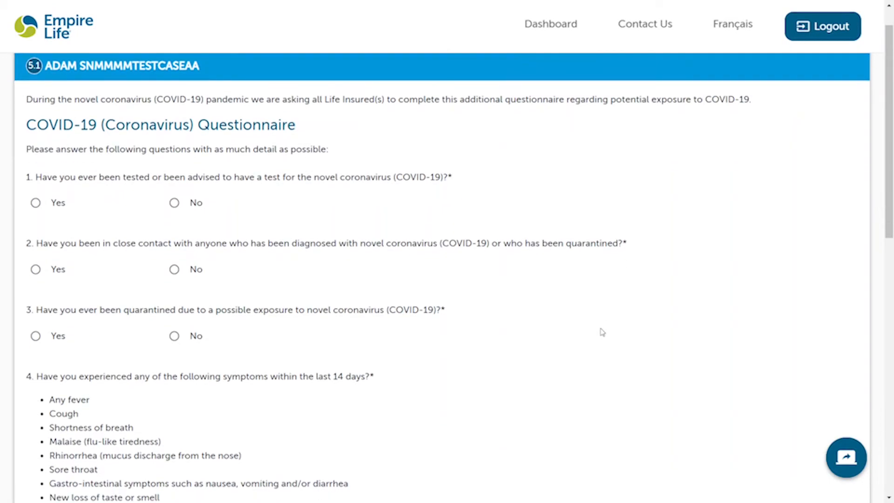
left_click(185, 208)
left_click(182, 272)
left_click(182, 338)
scroll(303, 344, "down", 4)
left_click(174, 335)
Step: Answer No to recent and planned travel outside Canada and to working with COVID-19 patients
scroll(191, 341, "down", 2)
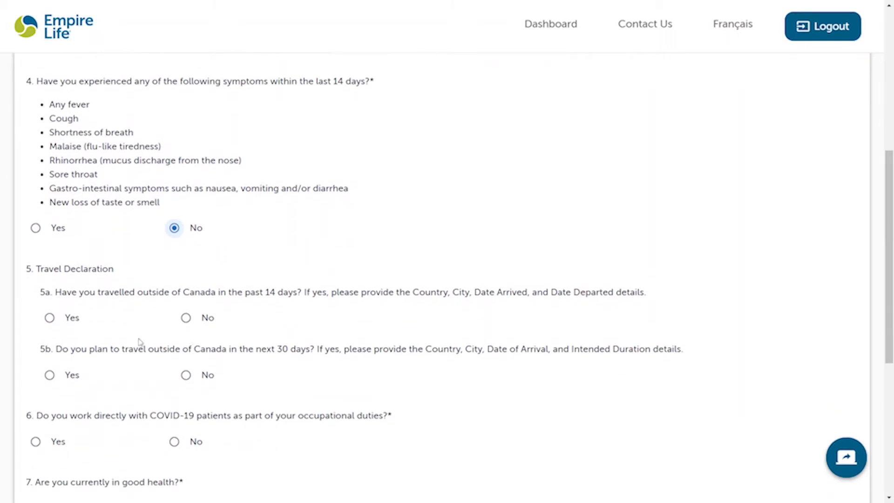
scroll(140, 342, "down", 1)
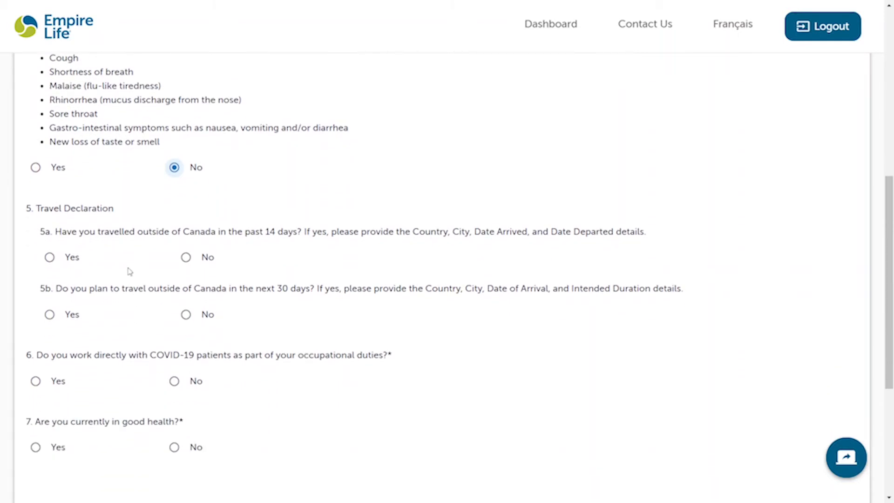
left_click(69, 261)
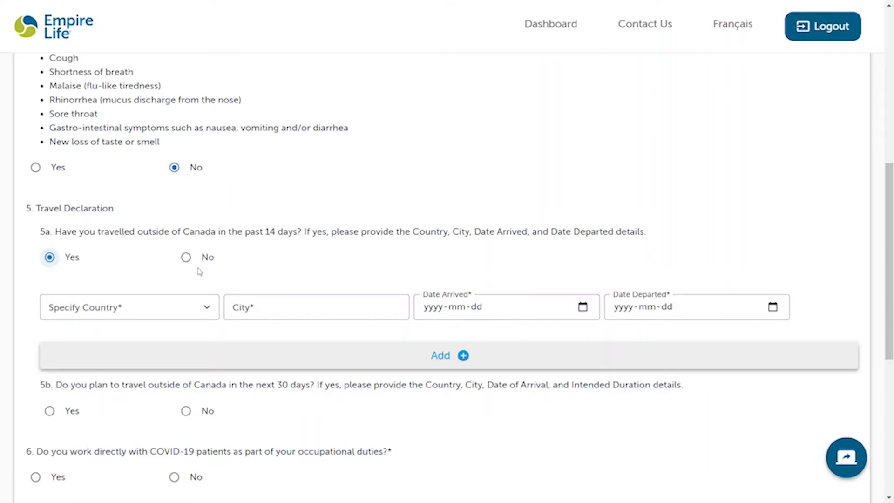
left_click(186, 257)
left_click(185, 314)
scroll(301, 393, "down", 2)
left_click(174, 290)
scroll(250, 363, "down", 2)
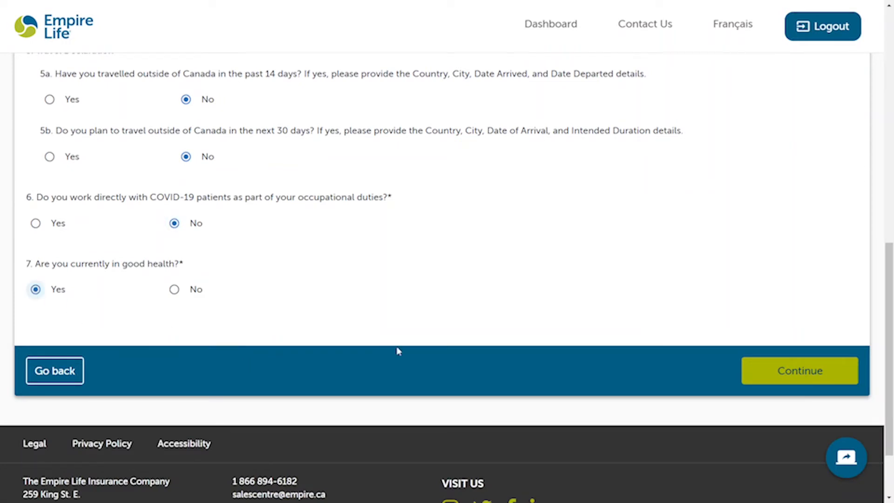
left_click(820, 372)
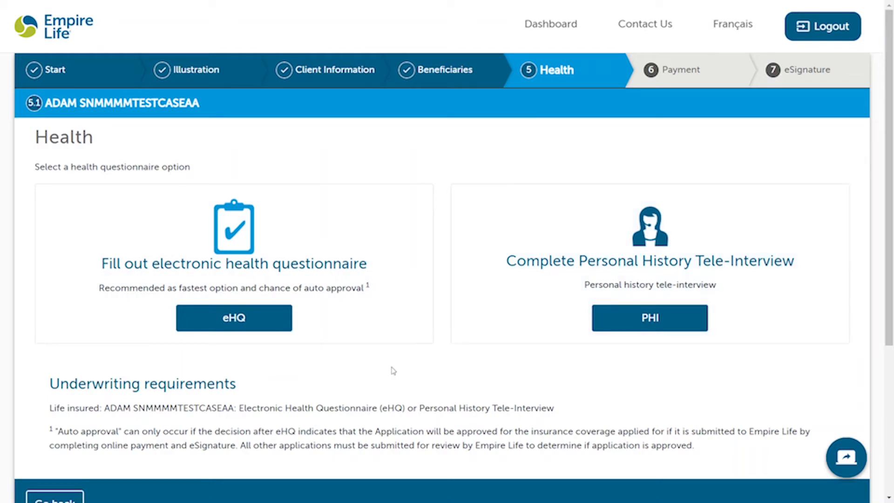
Step: Choose the eHQ option, agree to the consent statements and proceed to the questionnaire
scroll(393, 370, "down", 1)
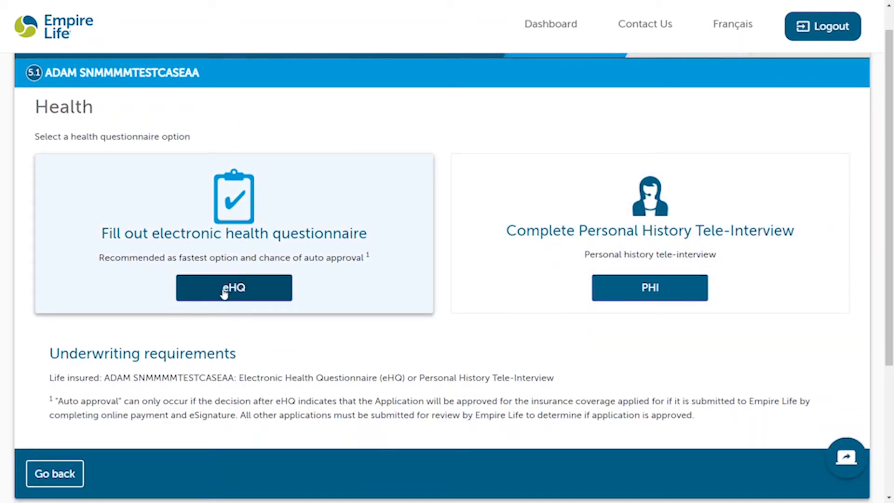
left_click(224, 291)
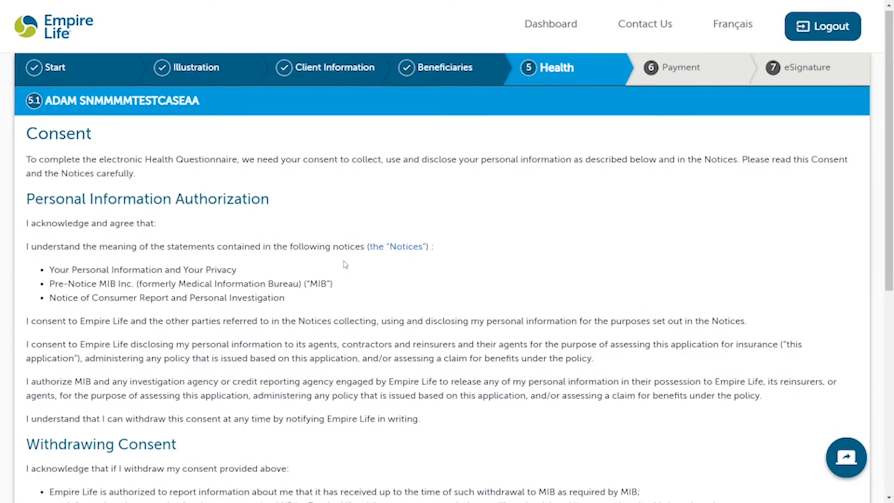
scroll(344, 265, "down", 1)
scroll(344, 264, "down", 3)
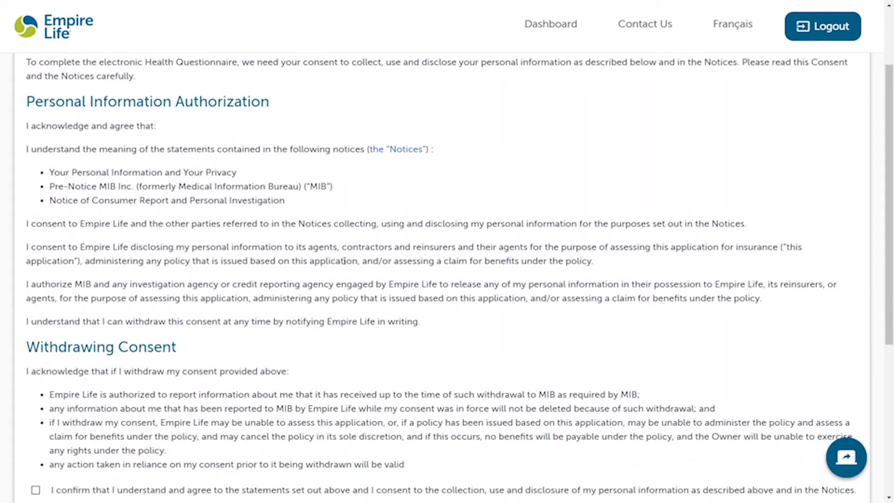
scroll(345, 264, "down", 2)
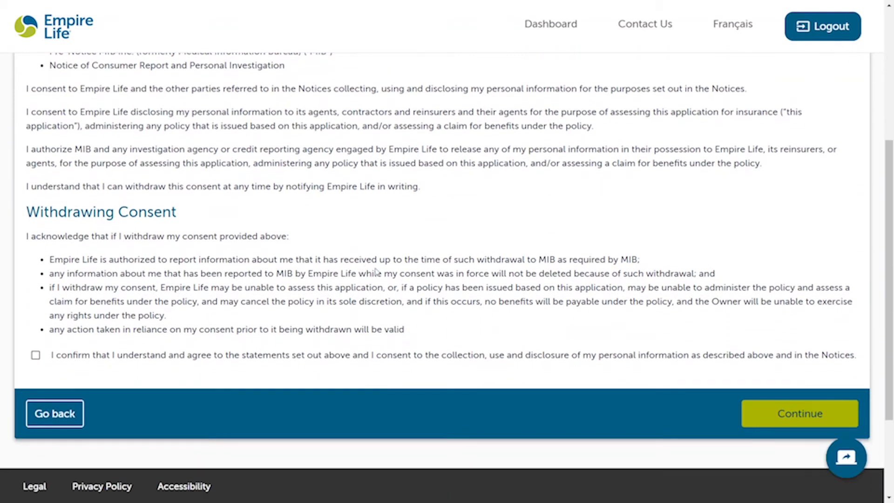
left_click(348, 353)
scroll(549, 389, "down", 2)
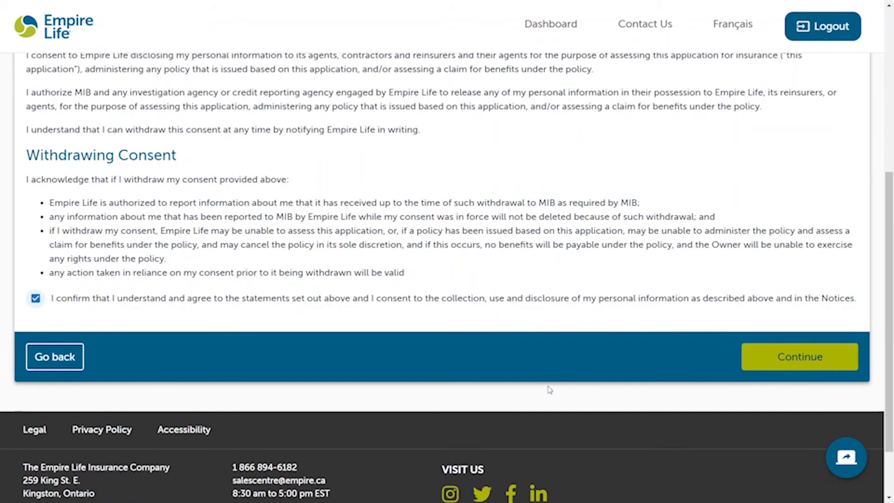
left_click(780, 350)
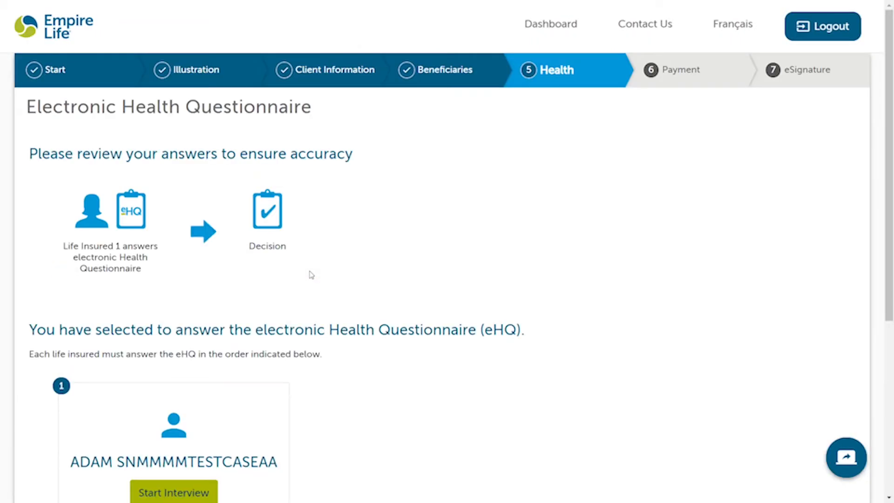
scroll(311, 274, "down", 3)
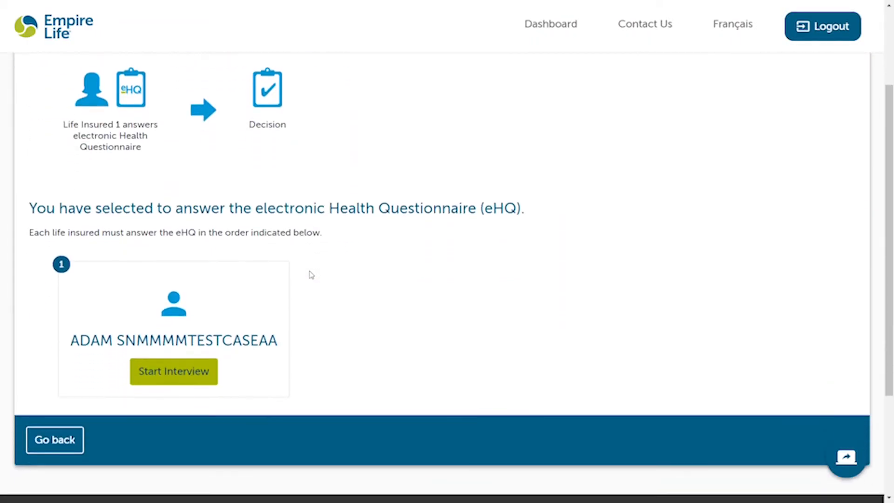
Step: Start the interview, select the existing family physician and confirm answering truthfully
left_click(156, 377)
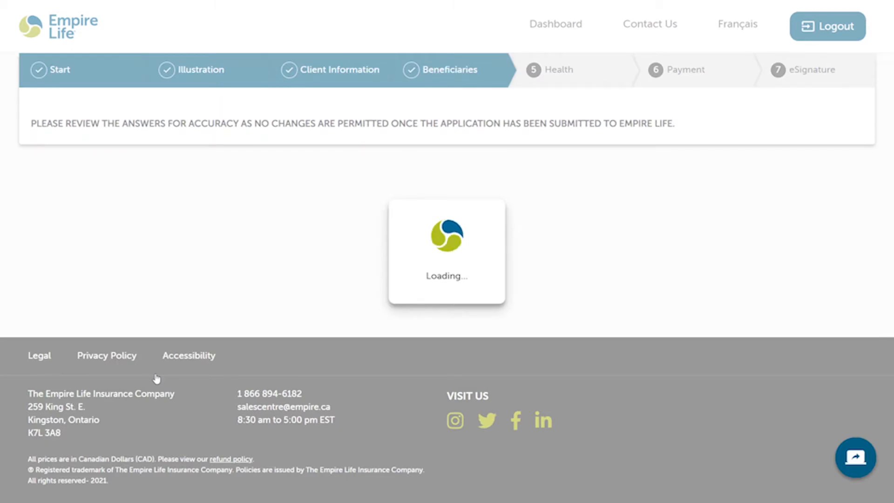
scroll(156, 378, "down", 1)
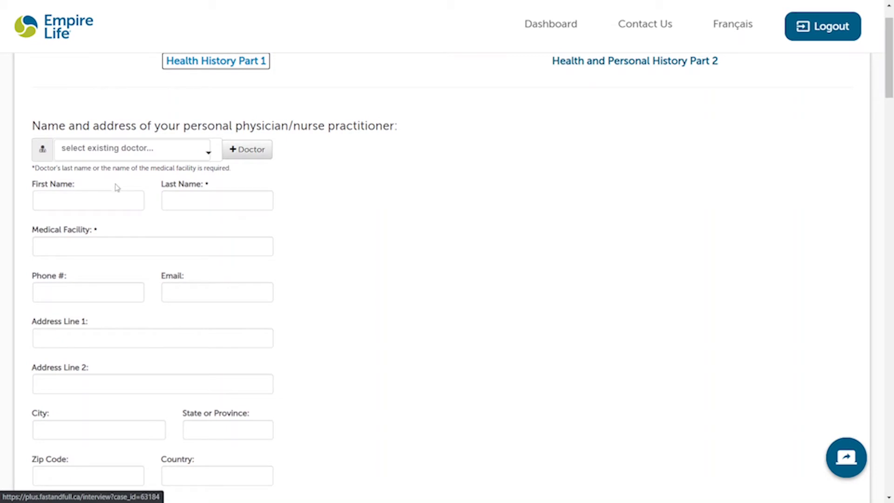
left_click(206, 200)
type("Smith")
left_click(358, 227)
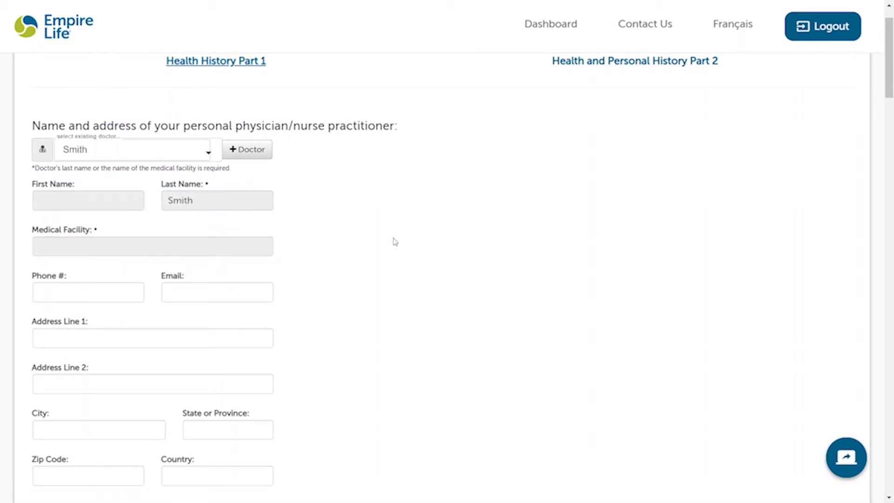
scroll(395, 242, "down", 7)
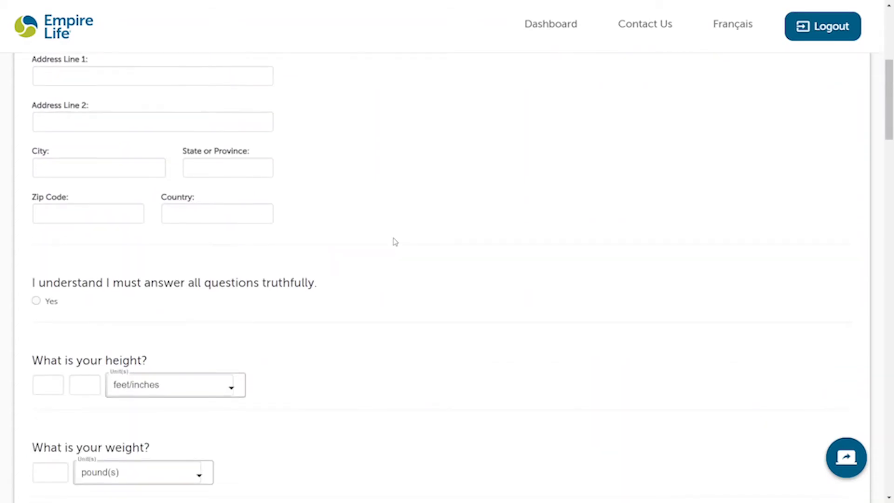
left_click(35, 228)
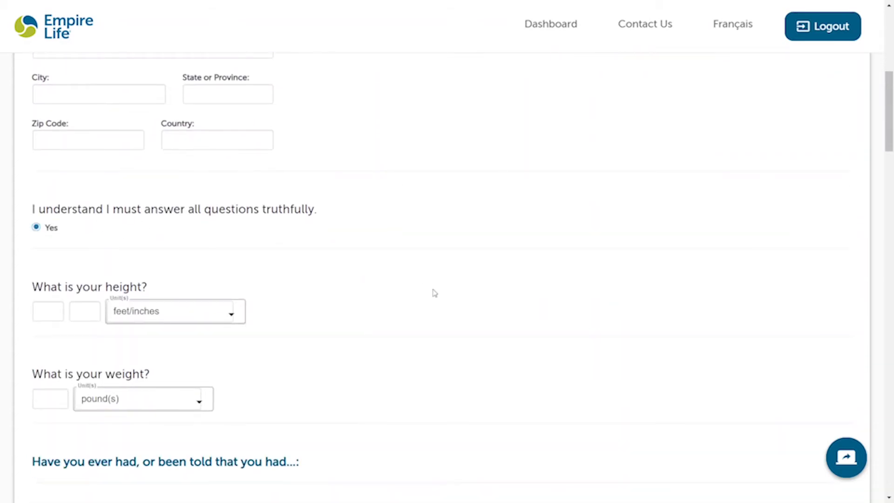
Step: Enter a height of 5 ft 11 in and a weight of 180 lb
scroll(434, 293, "down", 1)
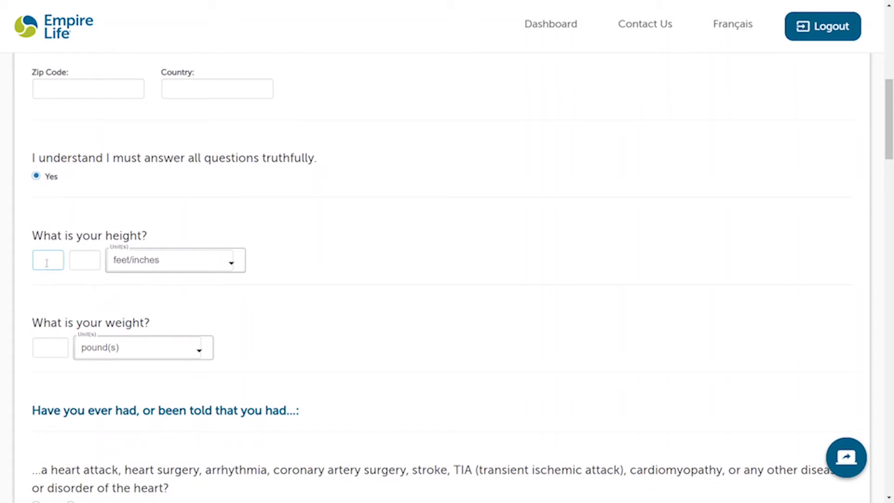
key("Tab")
type("11")
left_click(41, 352)
left_click(357, 349)
scroll(357, 349, "down", 3)
scroll(359, 348, "down", 3)
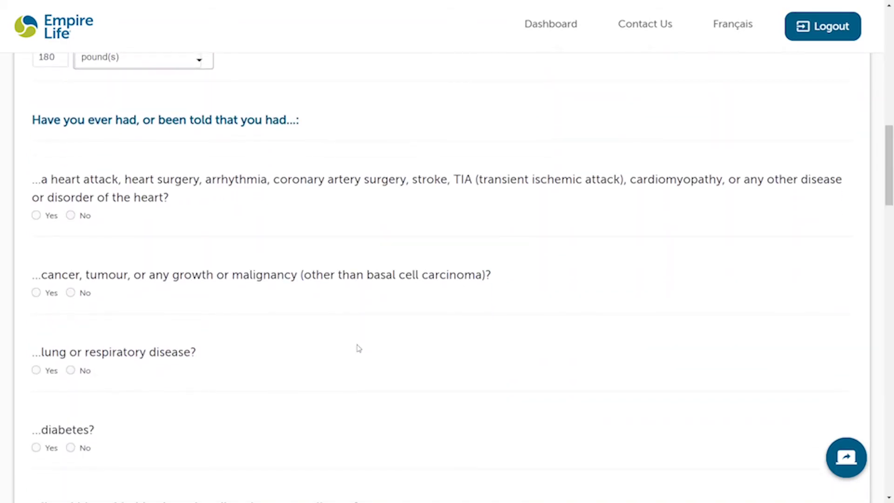
Step: Answer No to heart, cancer, lung, diabetes, liver/kidney, psychiatric, arthritis, HIV and criminal-charge questions
left_click(72, 216)
left_click(70, 293)
left_click(70, 370)
left_click(70, 447)
scroll(159, 402, "down", 3)
left_click(77, 361)
scroll(98, 326, "down", 3)
left_click(71, 278)
left_click(70, 357)
scroll(158, 413, "down", 3)
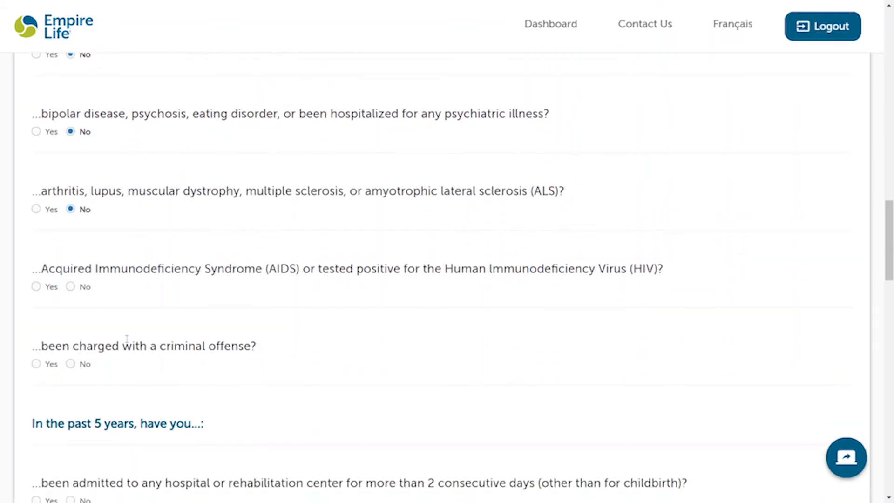
left_click(71, 286)
left_click(71, 363)
scroll(226, 401, "down", 5)
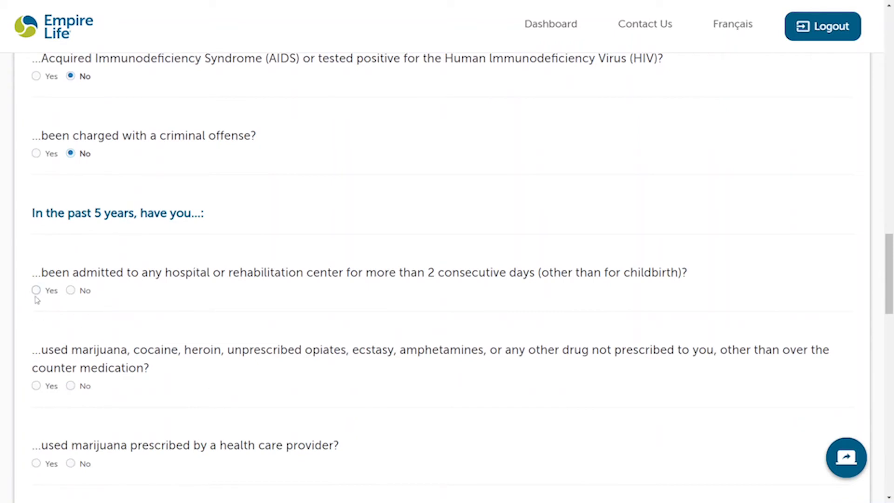
Step: Answer Yes to a hospital stay over 2 days, giving 'broken arm' as the reason
left_click(35, 290)
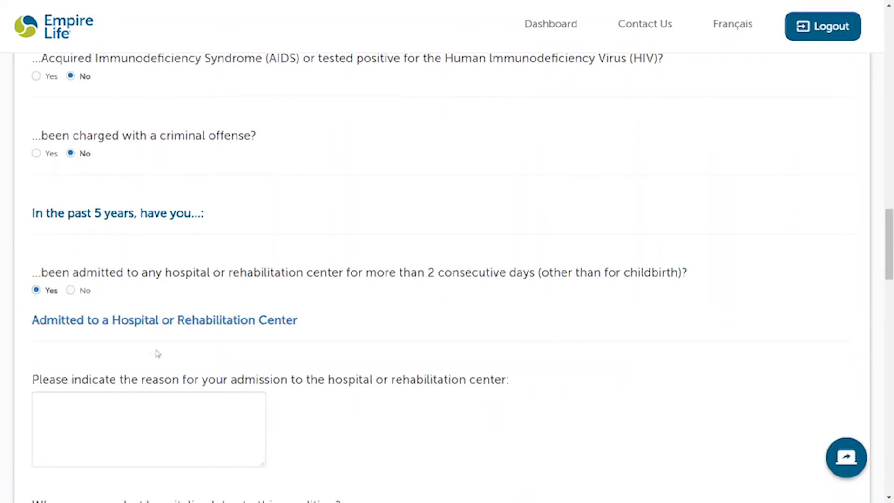
scroll(156, 353, "down", 2)
left_click(130, 353)
type("b")
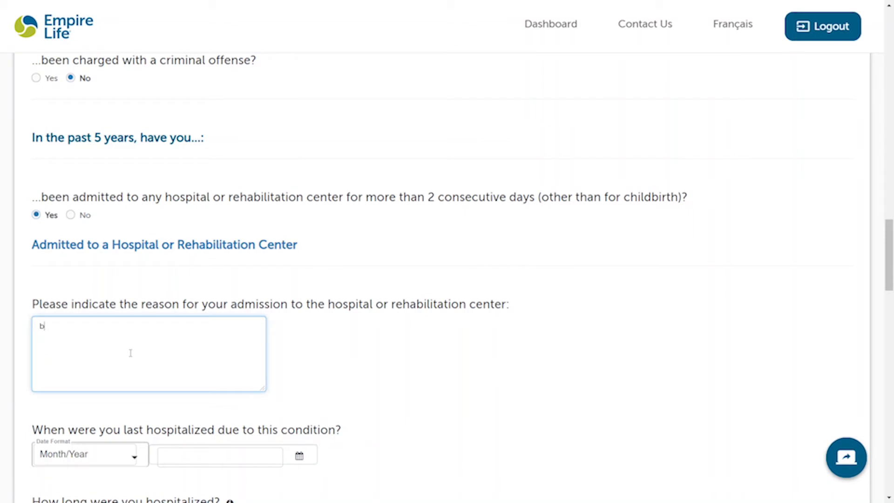
type("roken arm")
scroll(130, 353, "down", 3)
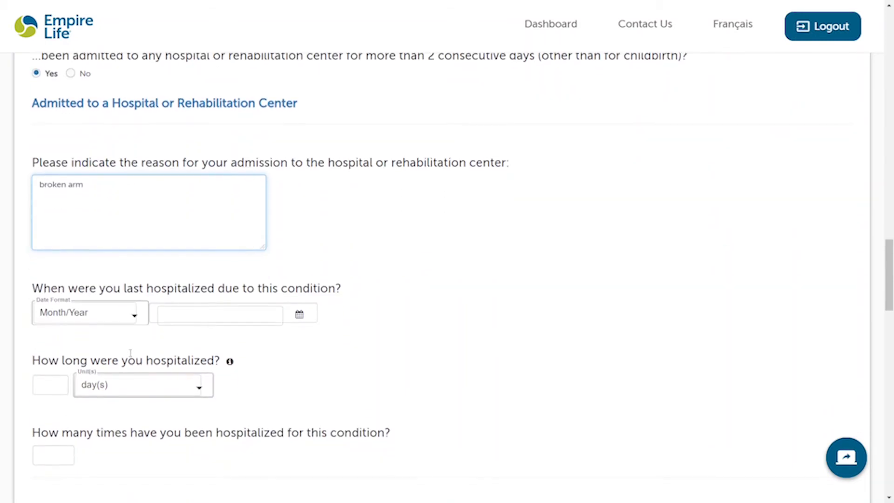
Step: Record the admission as Age at Occurrence 16, a 3-day stay, hospitalized once
left_click(95, 313)
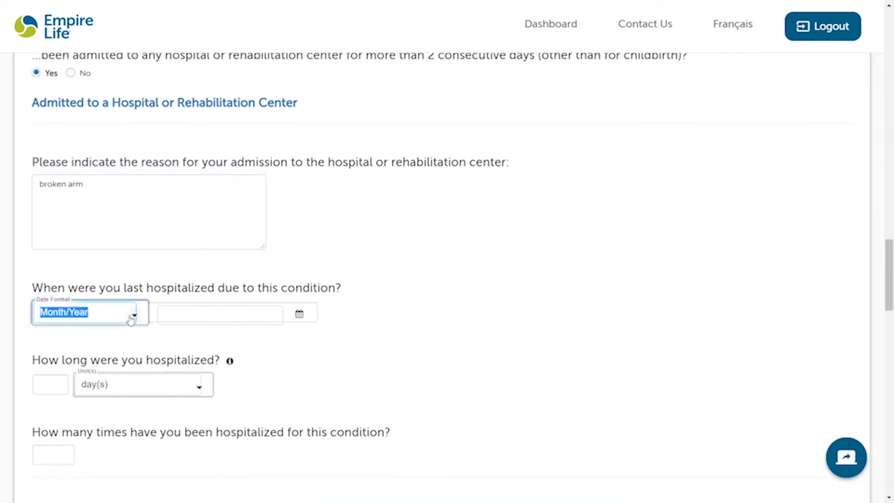
left_click(134, 315)
left_click(76, 365)
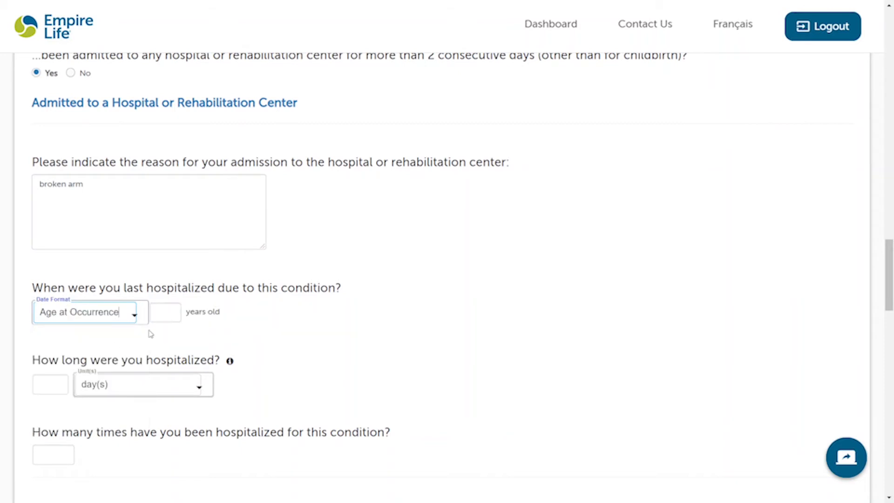
left_click(163, 315)
type("16")
left_click(351, 375)
scroll(351, 375, "down", 2)
left_click(46, 309)
type("3")
key("Tab")
left_click(247, 315)
scroll(247, 315, "down", 2)
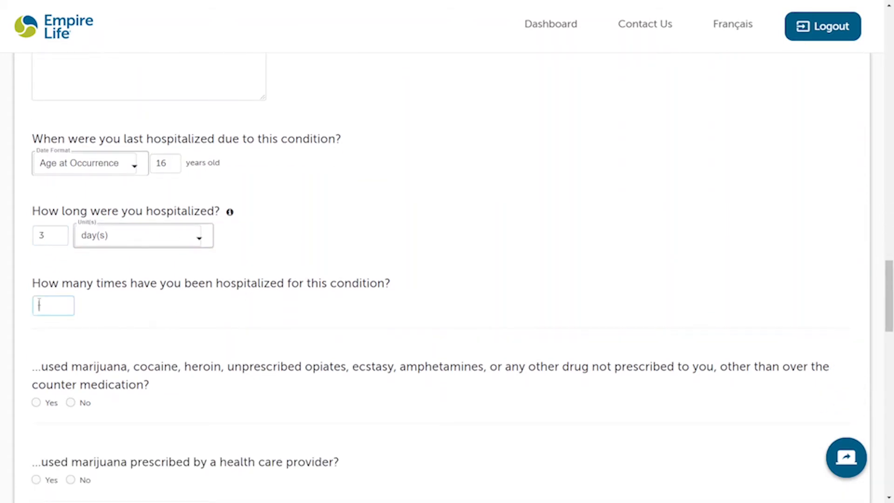
scroll(231, 322, "down", 3)
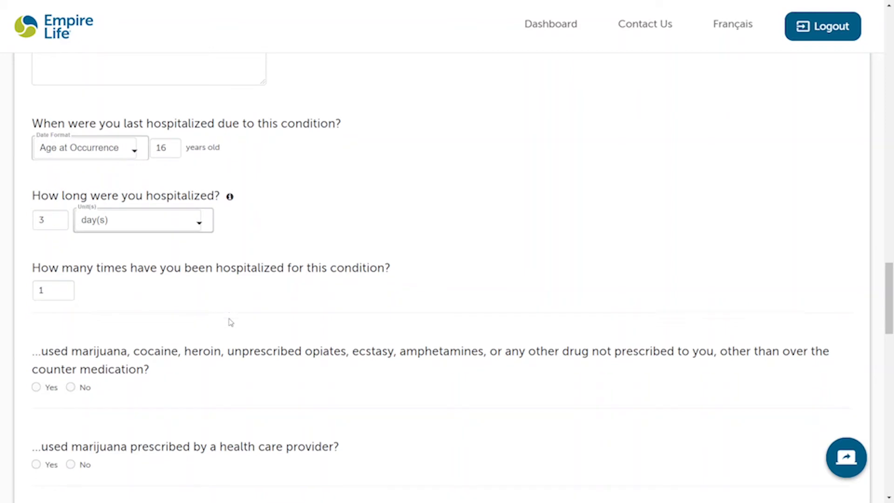
Step: Answer No to drug, marijuana, mammogram, PSA, depression and chronic pain questions
left_click(70, 261)
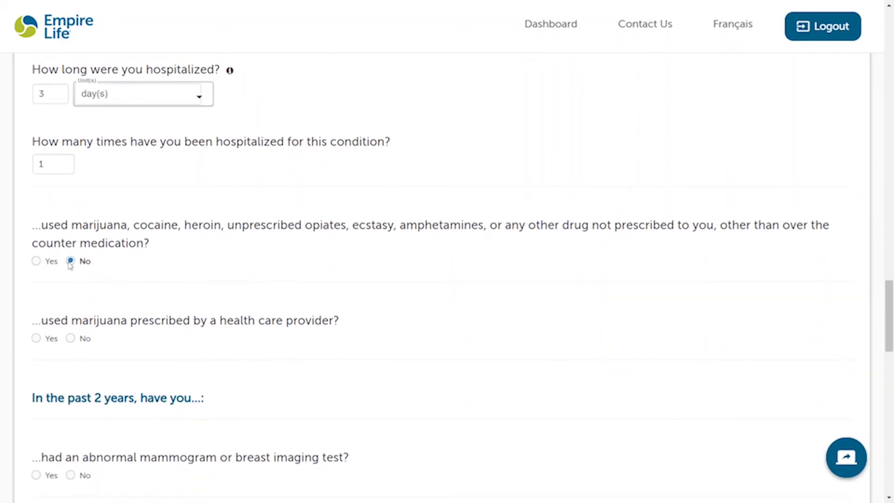
left_click(71, 338)
scroll(200, 393, "down", 5)
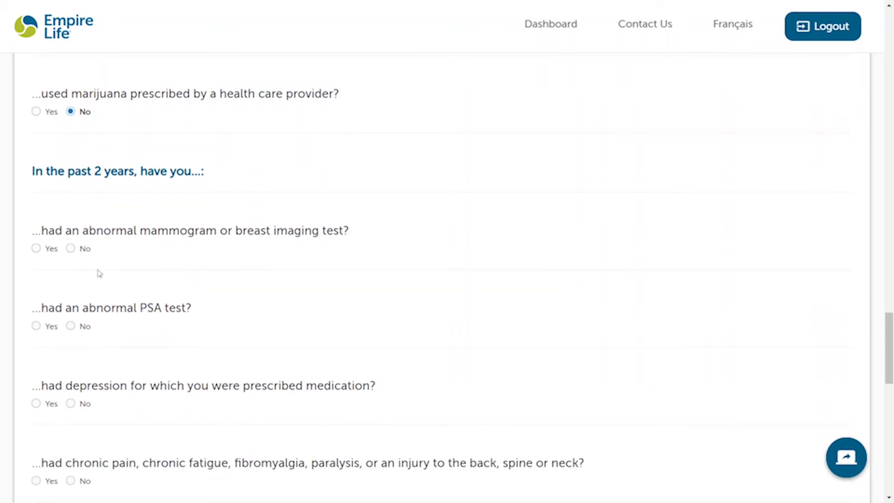
left_click(70, 248)
left_click(70, 326)
left_click(72, 404)
scroll(158, 415, "down", 3)
left_click(71, 333)
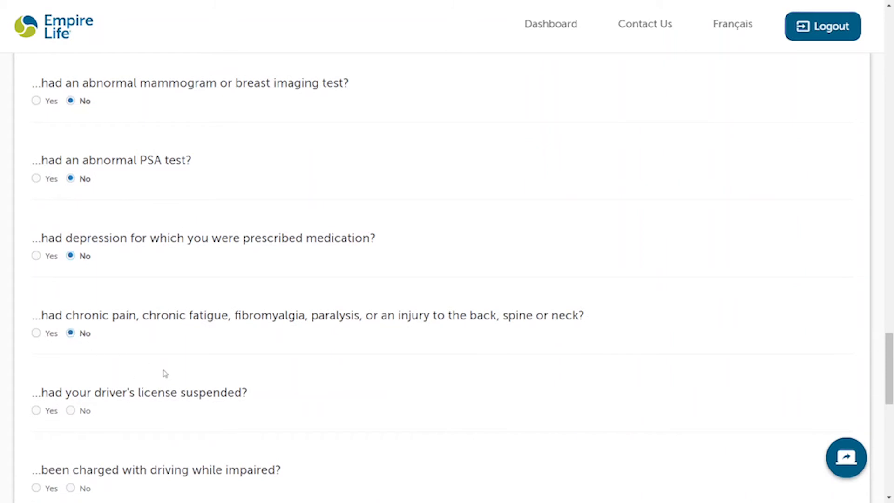
scroll(187, 424, "down", 3)
Step: Answer No to driving-record and tobacco questions and choose fewer than 1 drink or none weekly
left_click(84, 259)
left_click(83, 336)
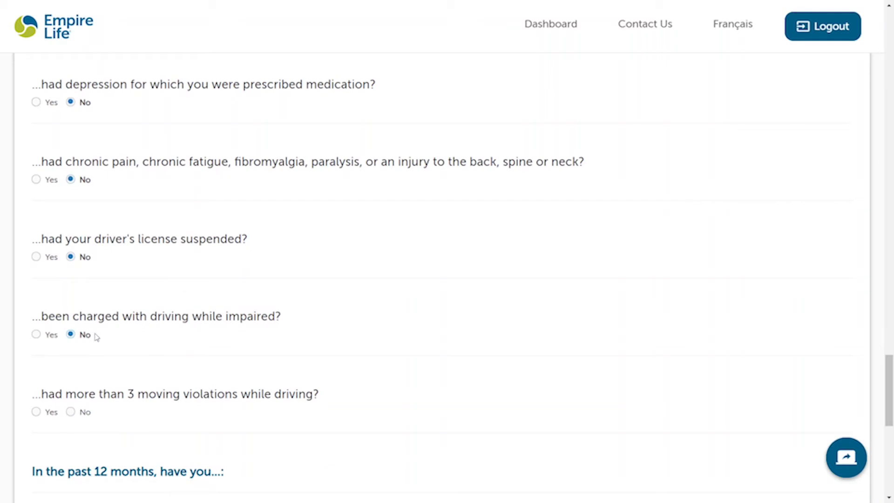
left_click(85, 412)
scroll(180, 420, "down", 6)
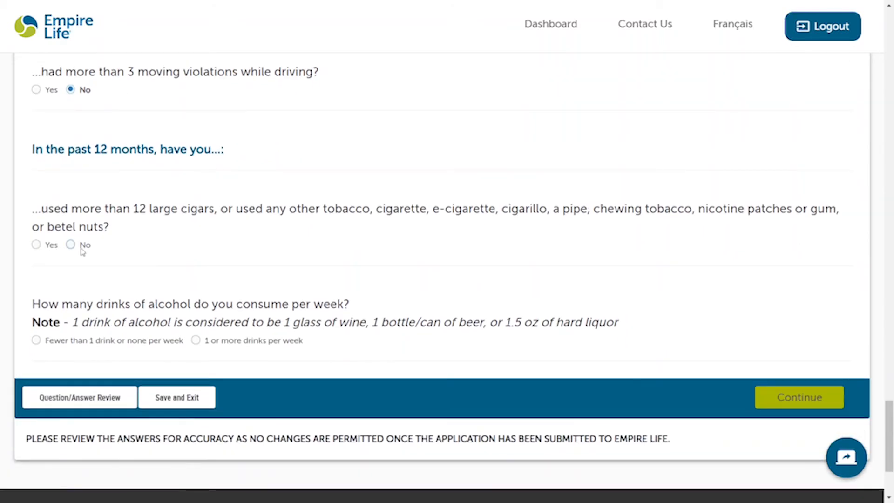
left_click(83, 252)
left_click(71, 344)
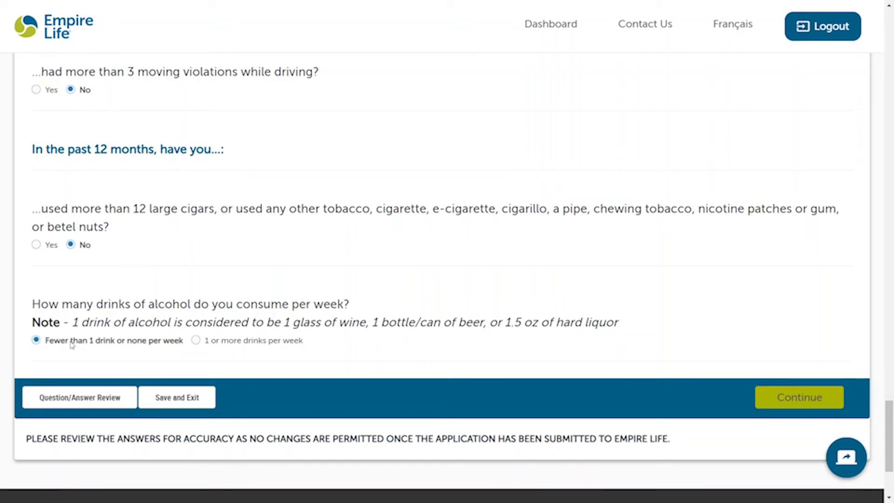
scroll(275, 270, "down", 1)
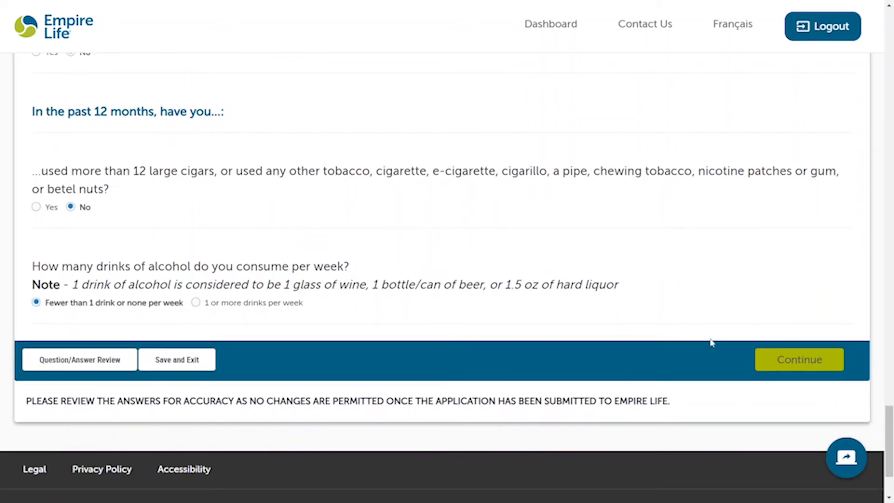
Step: On Part 2, answer No to pending tests, unconsulted symptoms and family history
left_click(796, 364)
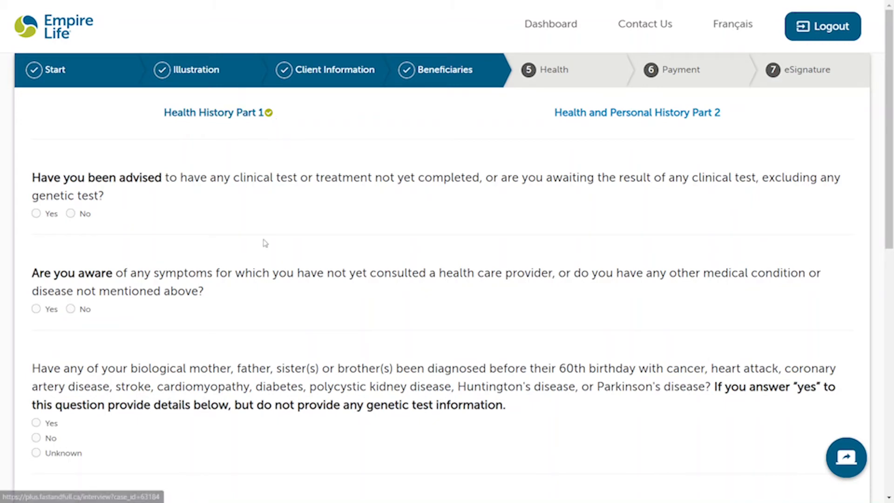
scroll(261, 243, "down", 1)
left_click(71, 192)
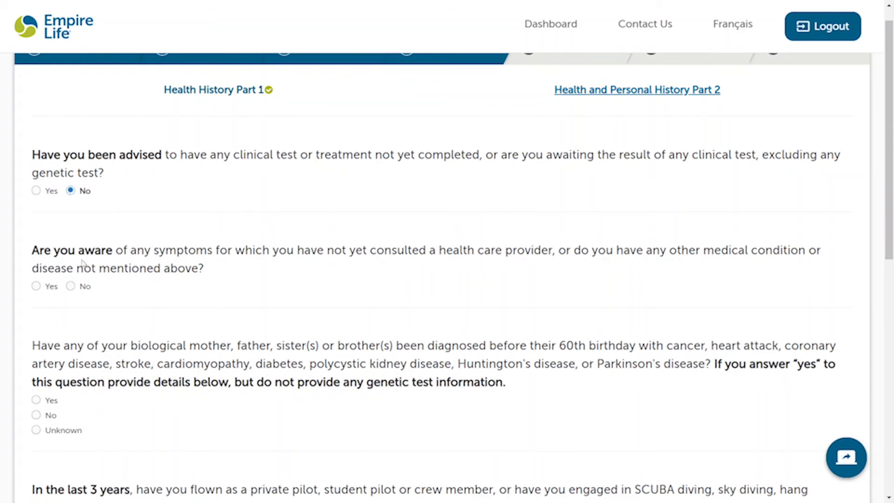
left_click(70, 285)
scroll(61, 307, "down", 2)
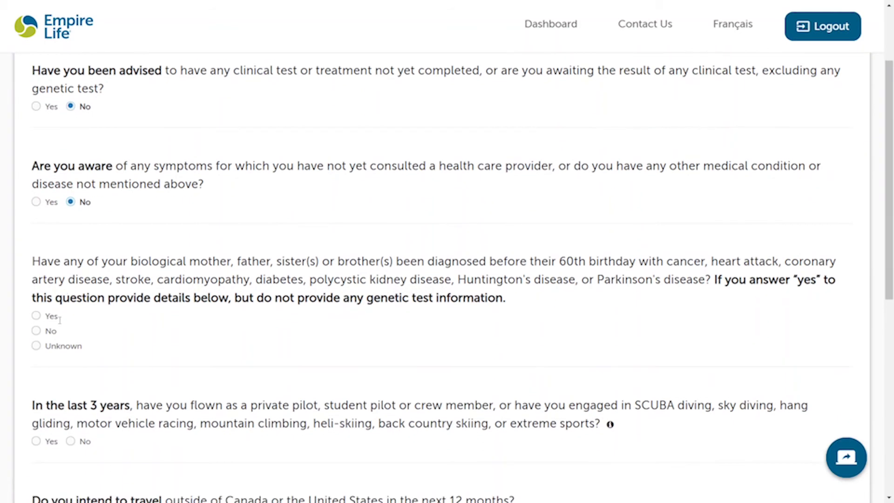
left_click(50, 331)
scroll(119, 372, "down", 2)
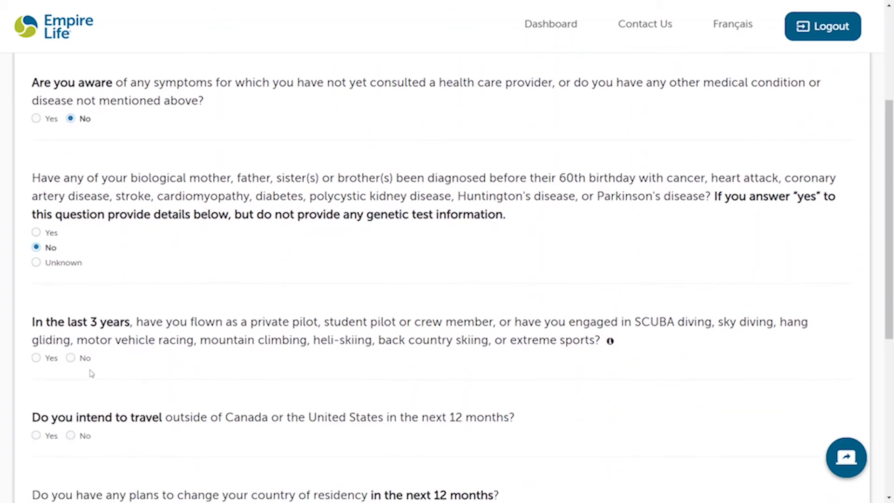
Step: Answer No to risky activities, travel and residency change, then continue to the answer review
left_click(75, 359)
scroll(150, 398, "down", 2)
left_click(84, 341)
scroll(145, 361, "down", 2)
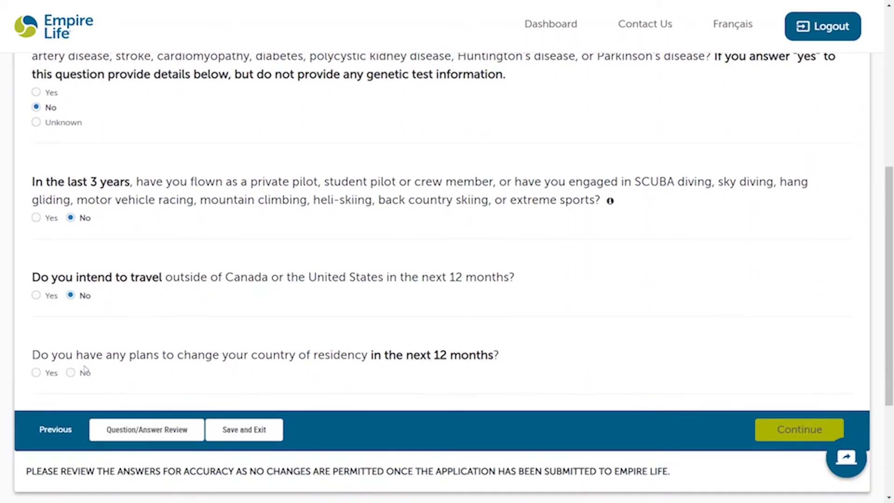
left_click(84, 371)
scroll(772, 367, "down", 2)
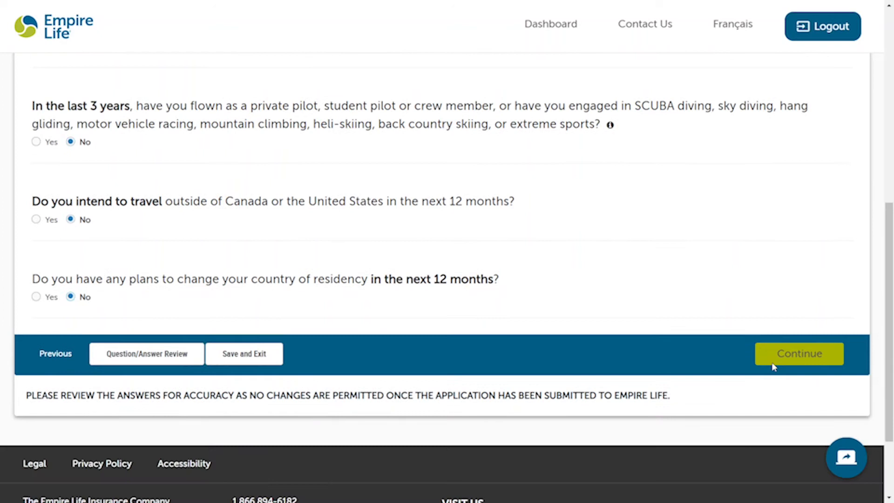
left_click(791, 359)
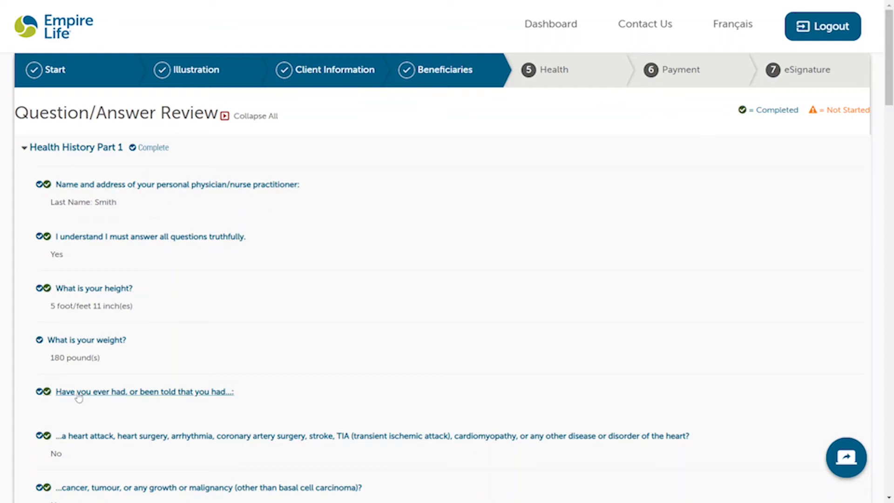
Step: Scroll through every answer on the Question/Answer Review and submit the health questionnaire
scroll(80, 397, "down", 3)
scroll(79, 397, "down", 3)
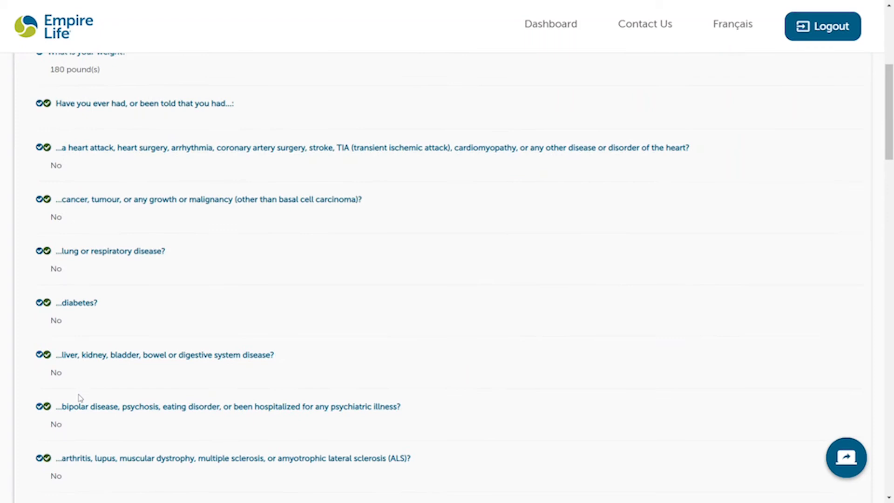
scroll(79, 397, "down", 8)
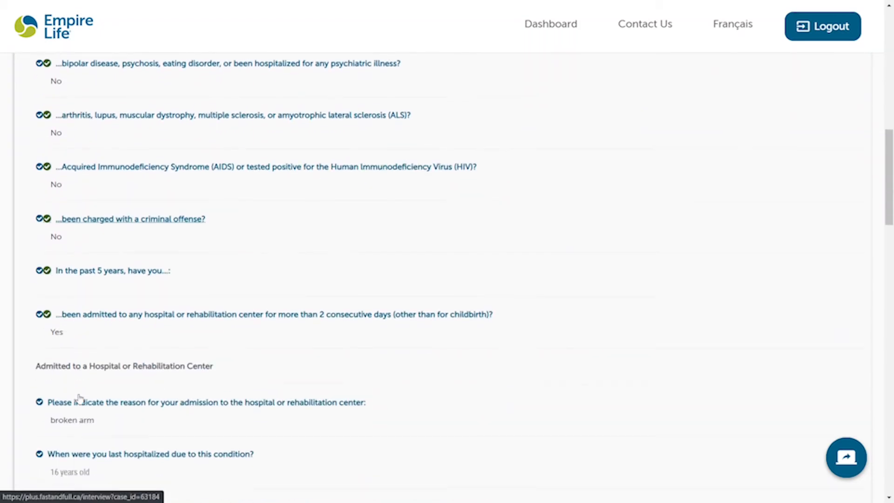
scroll(80, 397, "down", 9)
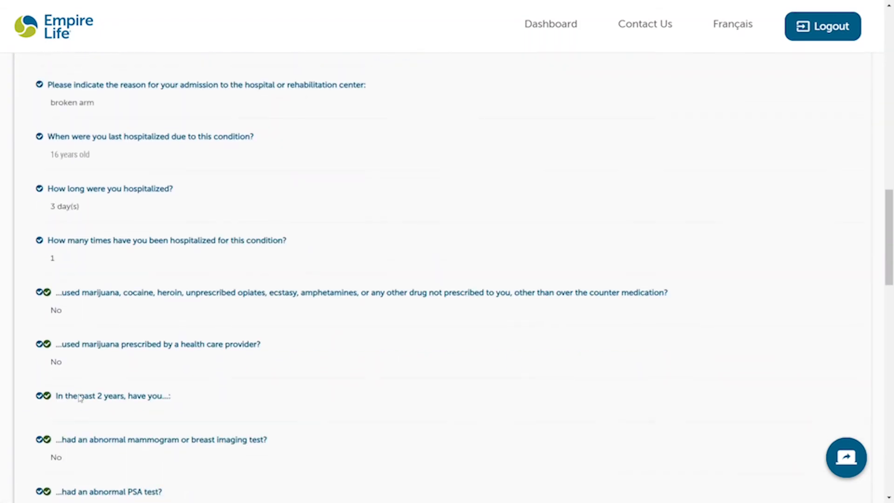
scroll(79, 398, "down", 12)
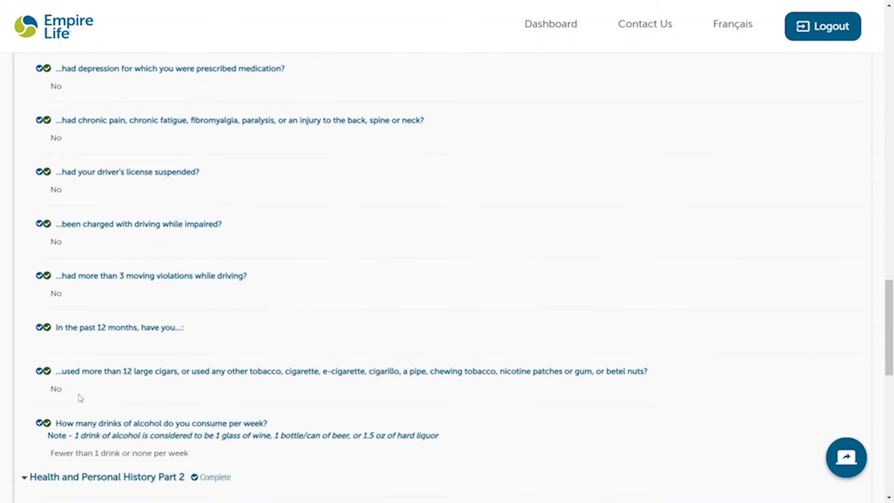
scroll(80, 398, "down", 7)
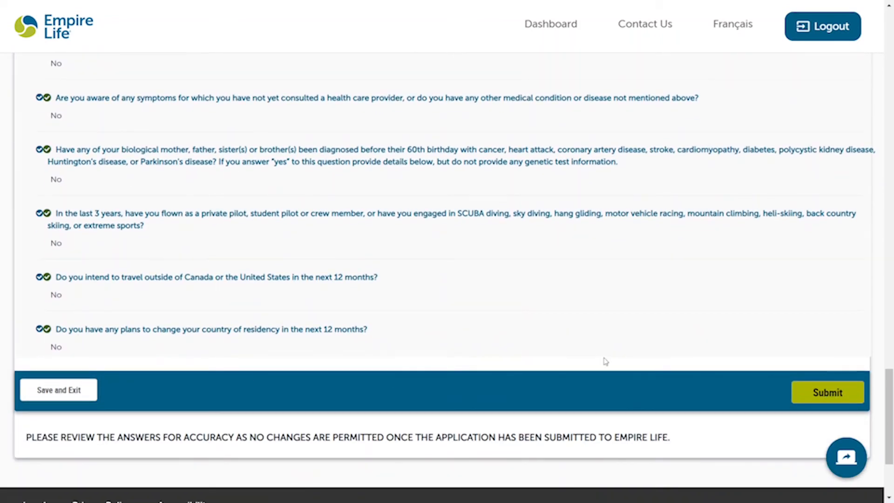
scroll(605, 361, "down", 1)
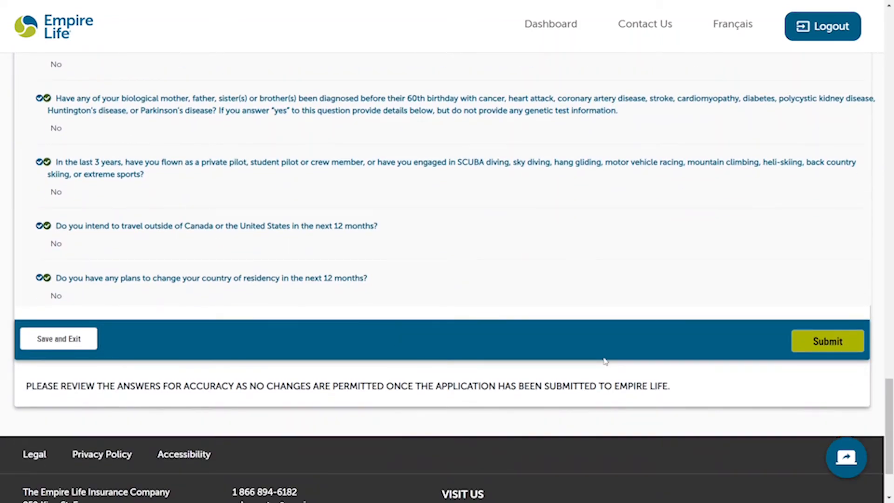
left_click(828, 350)
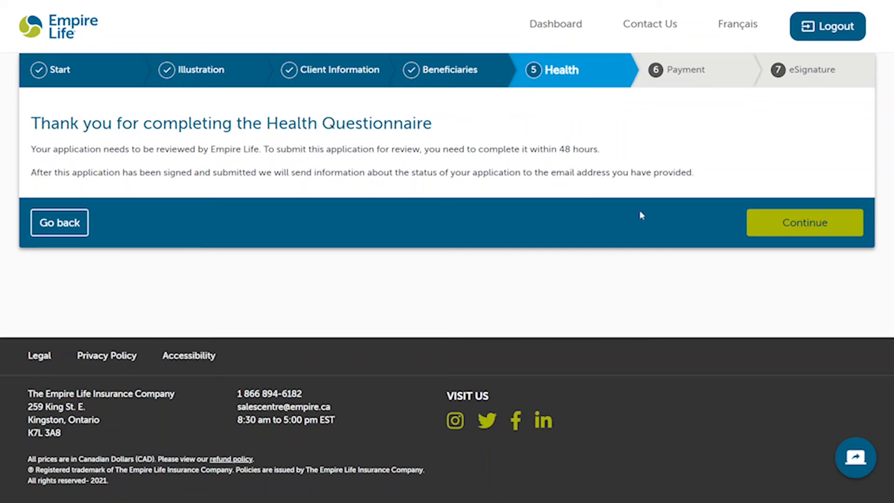
Step: Continue past the Health Questionnaire completion message
left_click(781, 225)
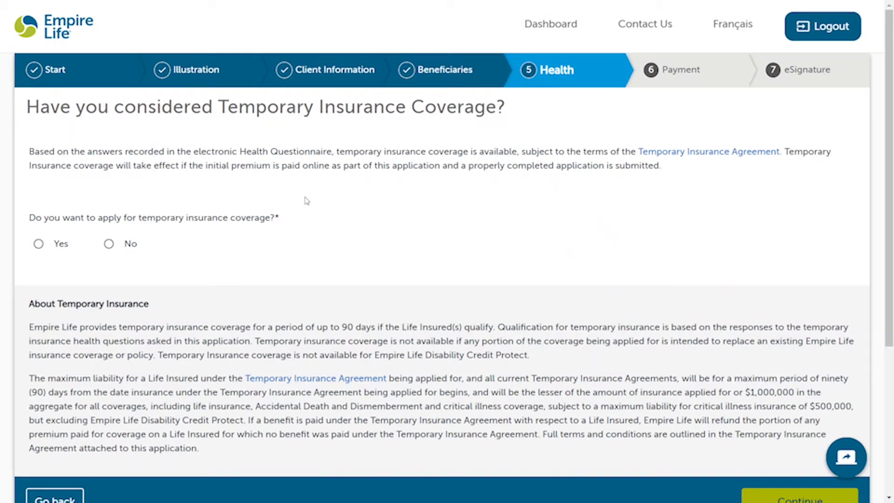
Step: Answer No to temporary insurance coverage and move on to the Critical Illness offer
scroll(102, 202, "down", 1)
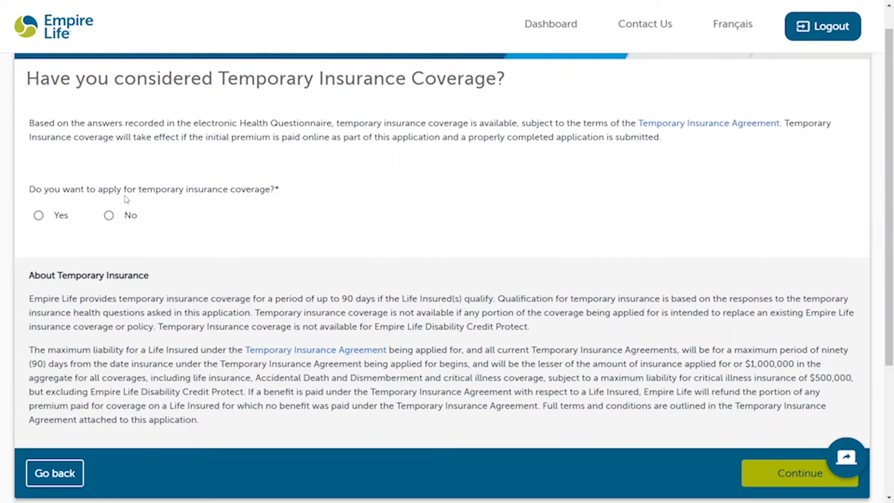
left_click(40, 217)
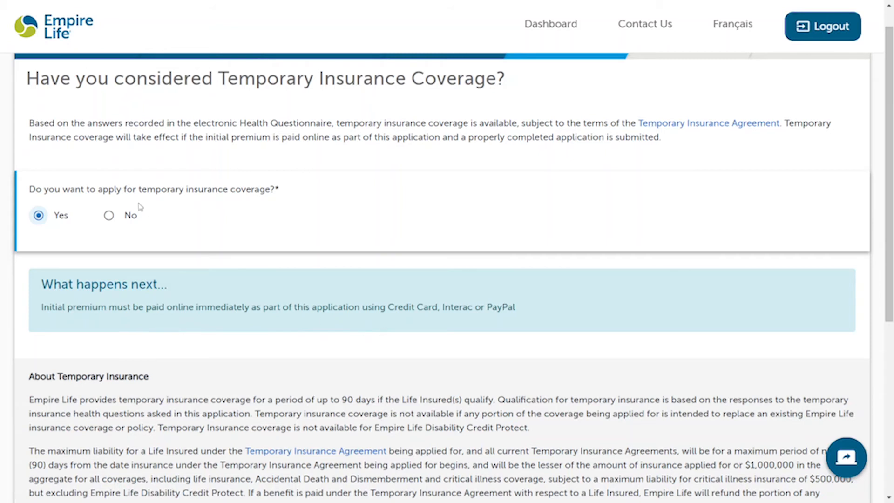
left_click(108, 217)
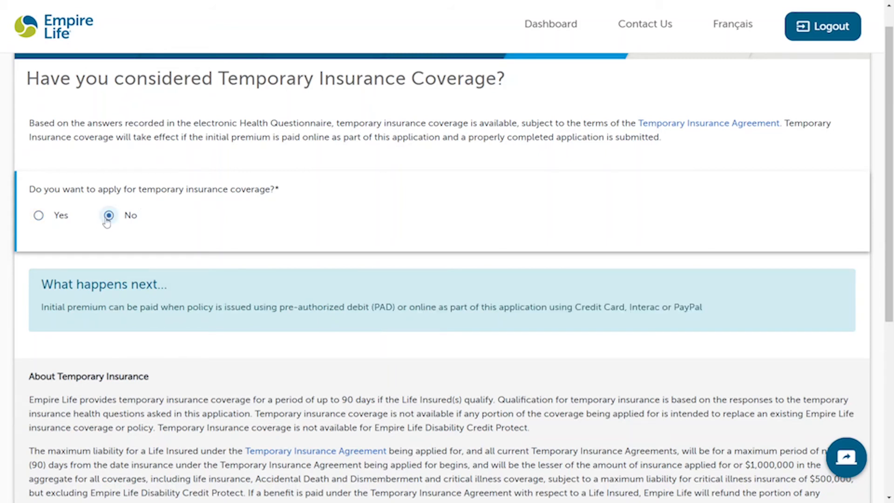
scroll(239, 263, "down", 1)
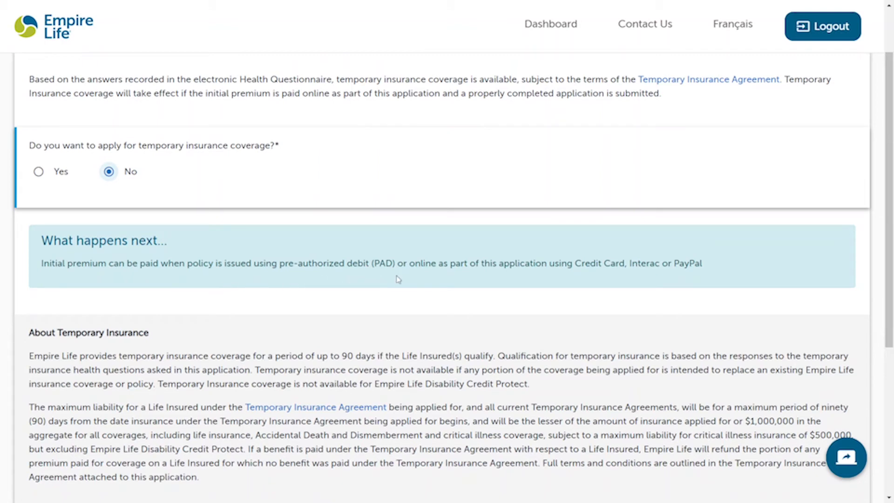
scroll(398, 279, "down", 3)
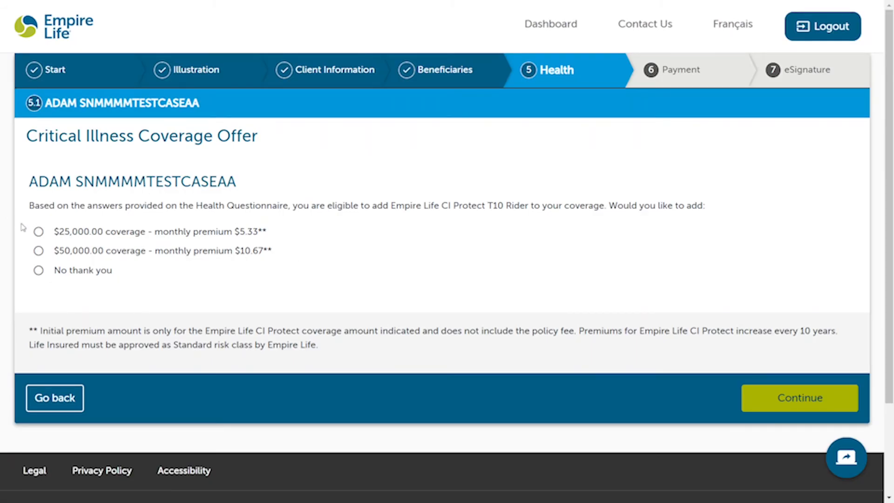
Step: Choose the $25,000.00 critical illness coverage at $5.33 monthly and continue
scroll(22, 228, "down", 1)
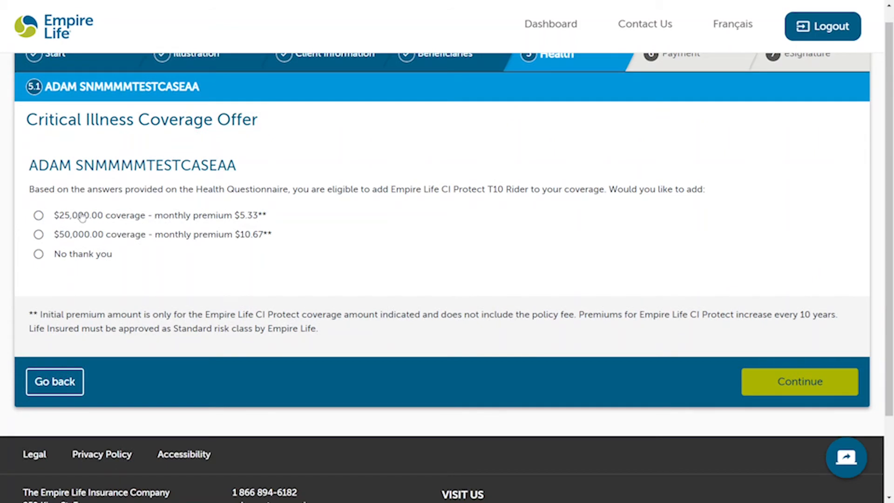
left_click(123, 223)
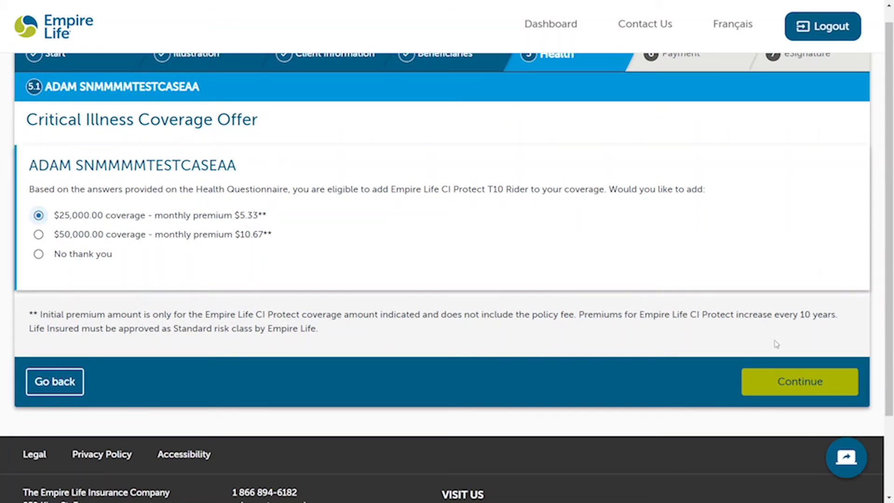
left_click(808, 390)
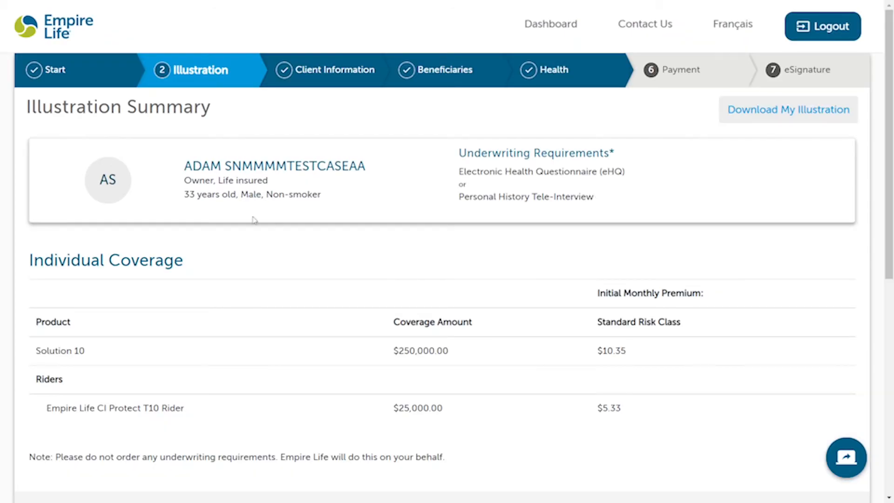
Step: Review the Illustration Summary's $20.18 monthly total and continue to Payment
scroll(301, 305, "down", 1)
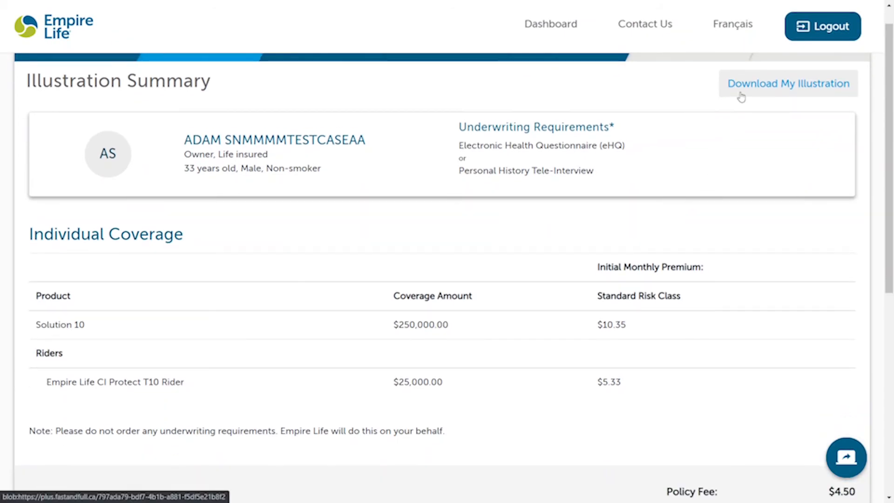
scroll(615, 334, "down", 3)
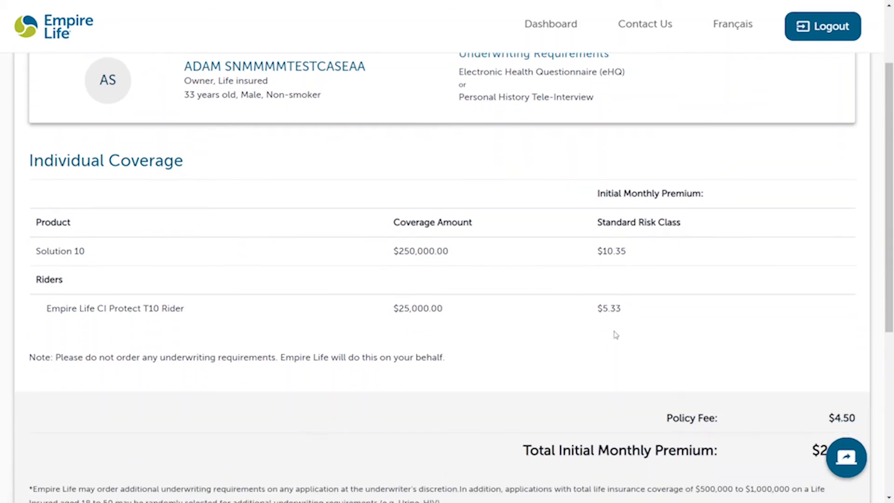
scroll(761, 362, "down", 1)
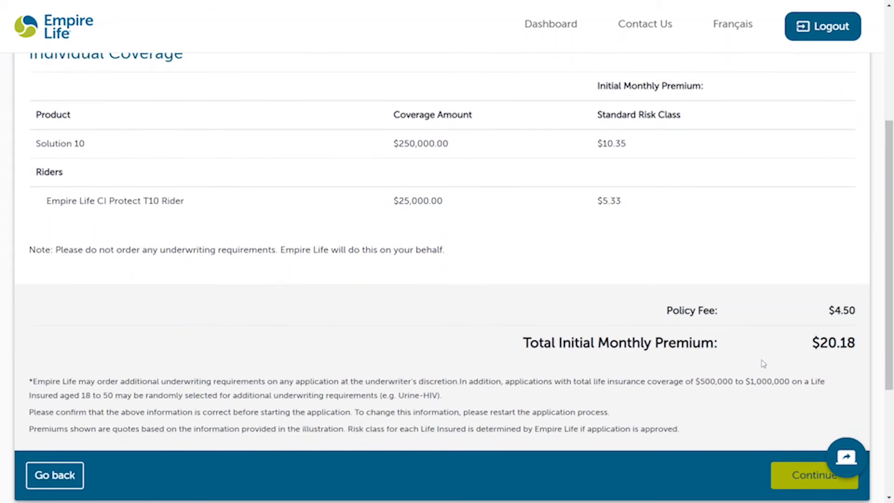
scroll(761, 363, "down", 2)
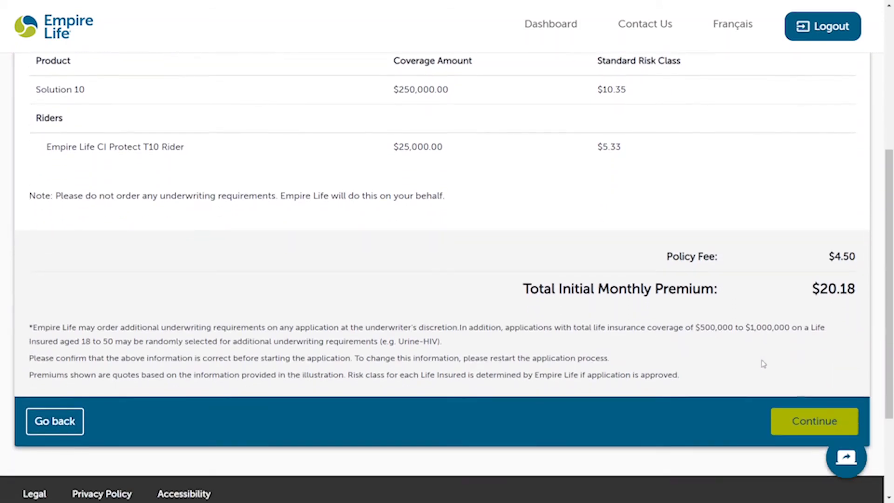
left_click(834, 416)
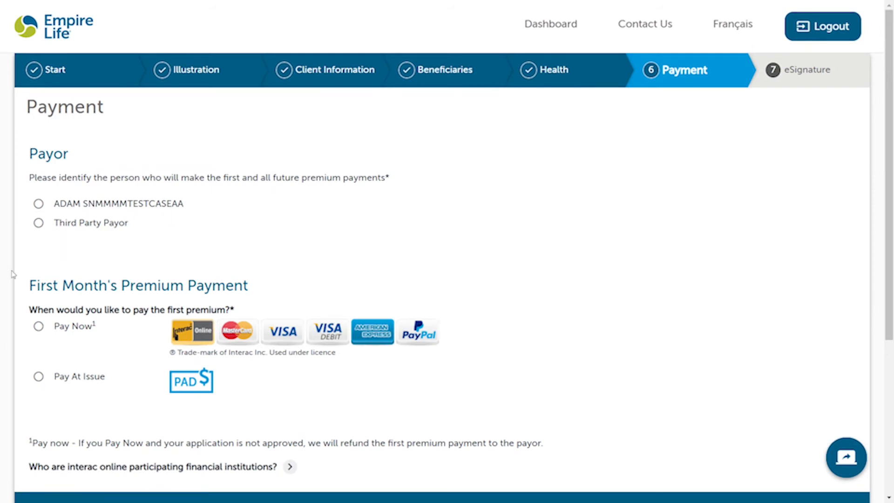
Step: Set the applicant as payor, pay the first premium at issue, and continue
scroll(13, 274, "down", 1)
left_click(38, 172)
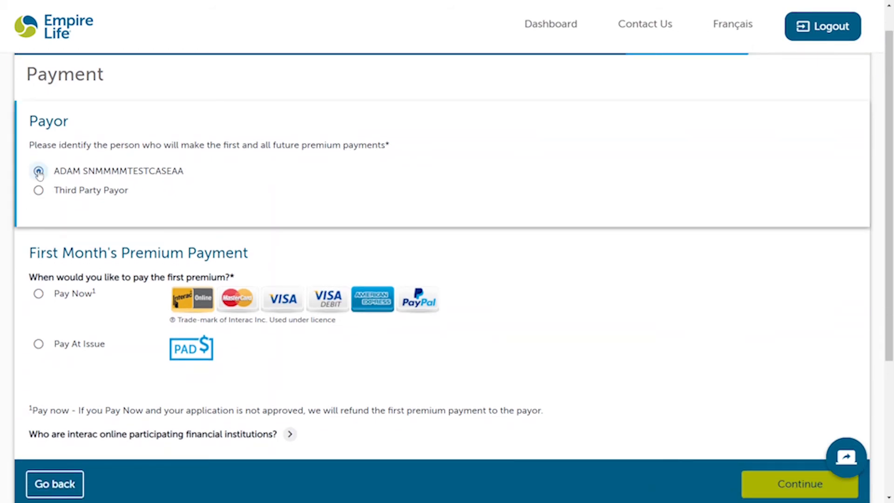
scroll(128, 333, "down", 1)
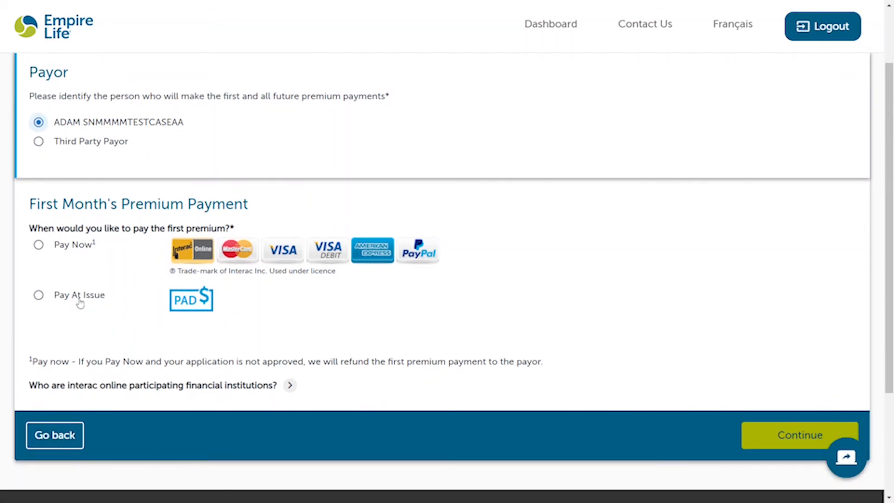
left_click(80, 301)
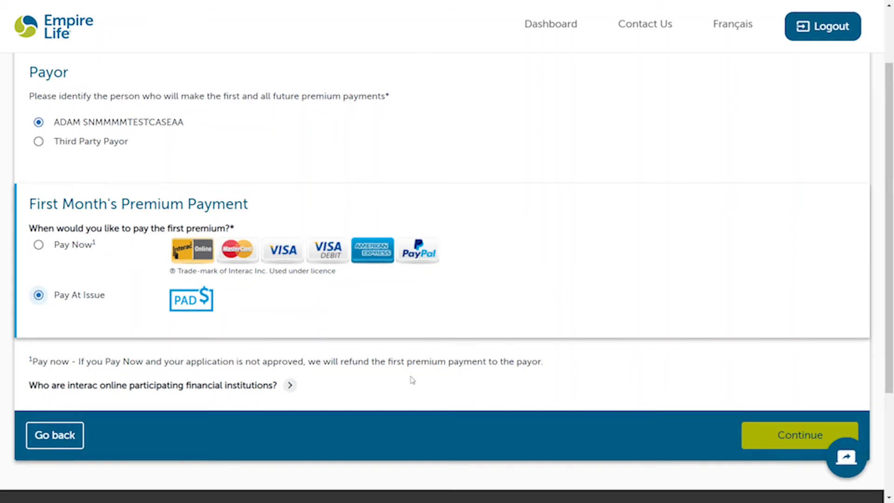
scroll(410, 376, "down", 1)
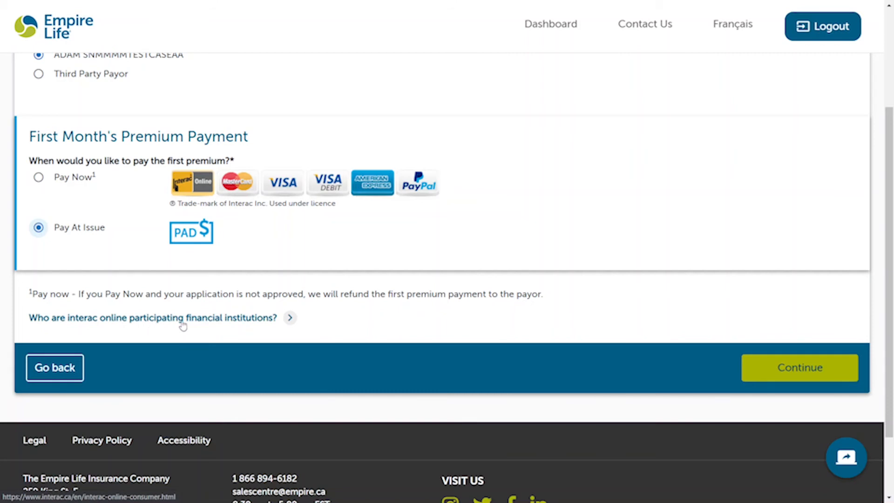
scroll(574, 314, "down", 1)
left_click(772, 320)
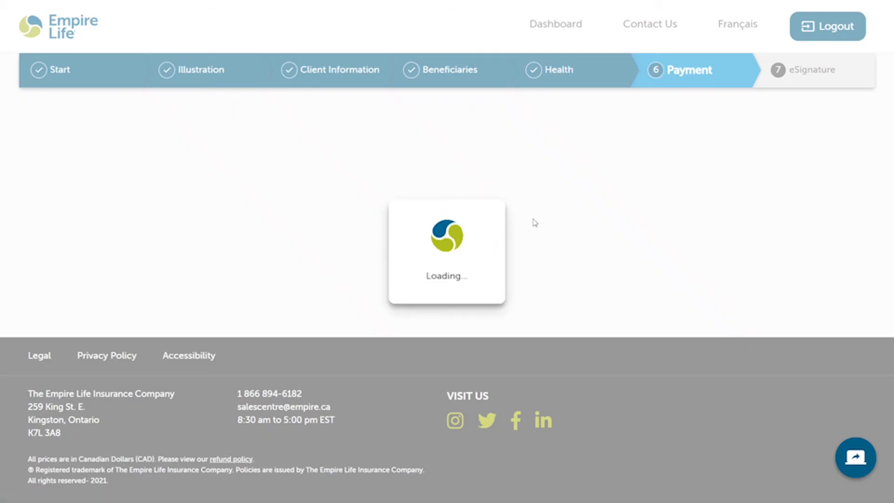
Step: Choose 'Provide details of your bank account' rather than an existing policy's account
scroll(293, 224, "down", 1)
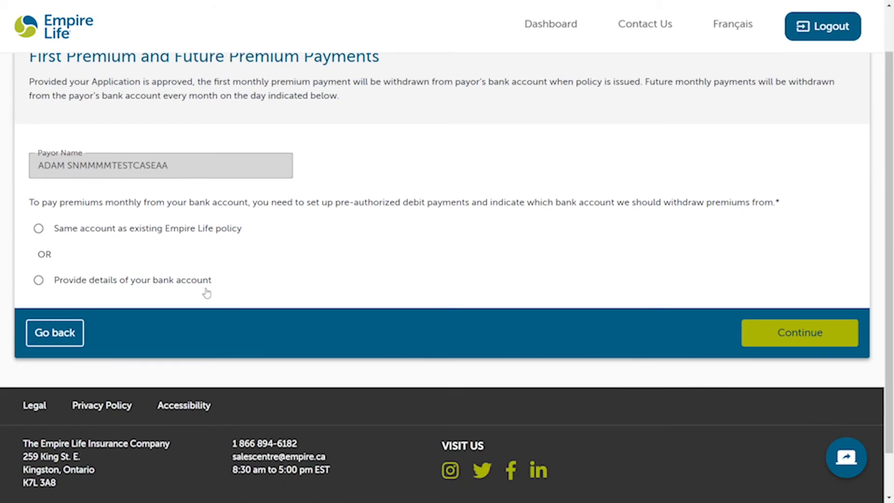
left_click(143, 285)
scroll(142, 284, "down", 2)
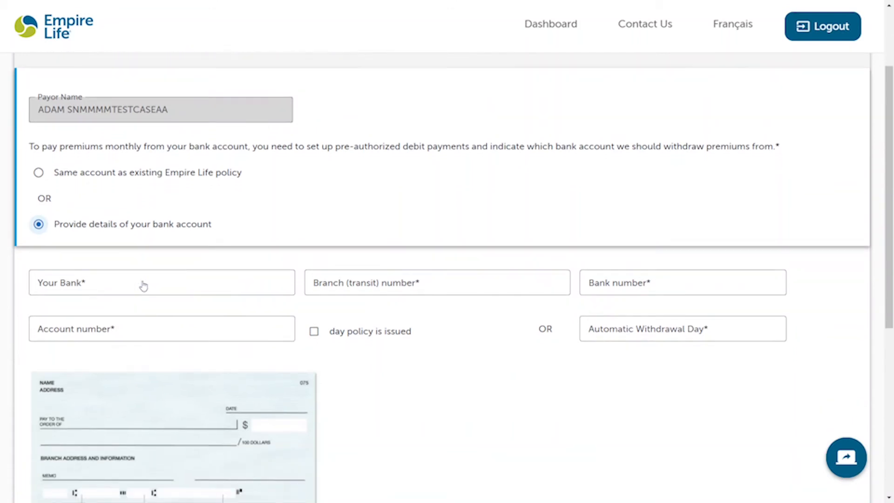
scroll(143, 281, "up", 1)
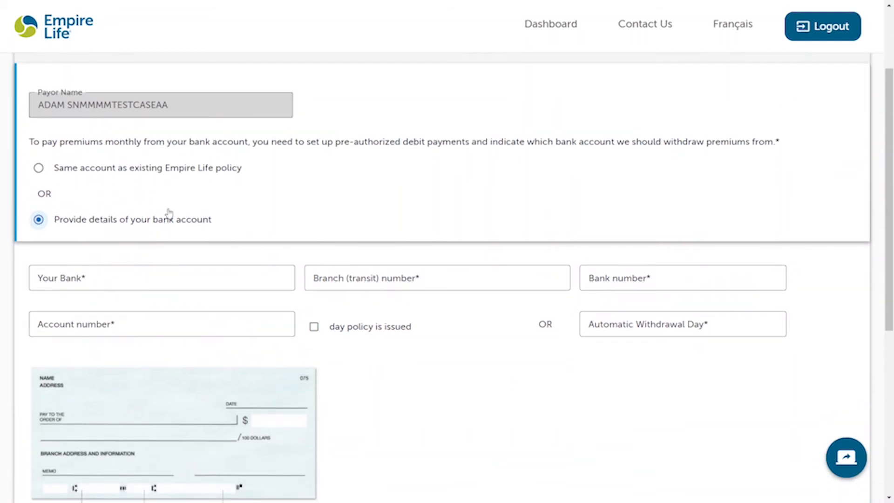
left_click(124, 179)
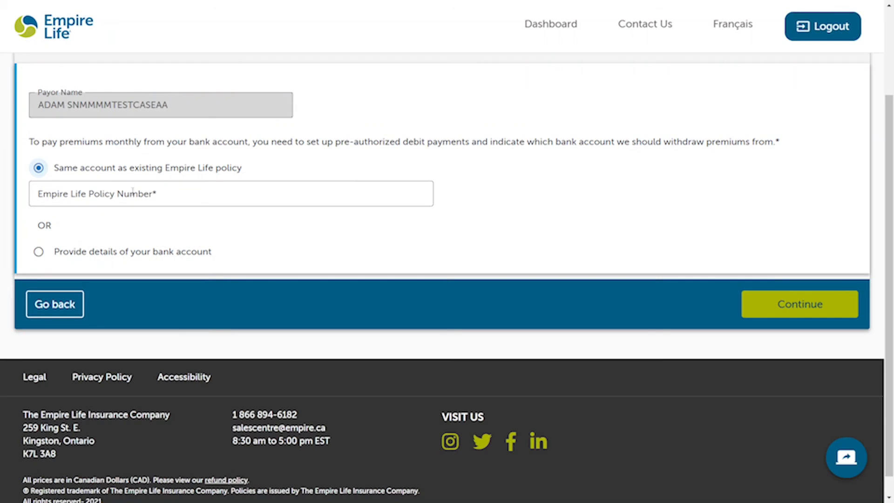
left_click(132, 255)
scroll(132, 253, "down", 1)
Step: Enter bank ACME, branch 00000, bank number 000 and the account number
left_click(118, 253)
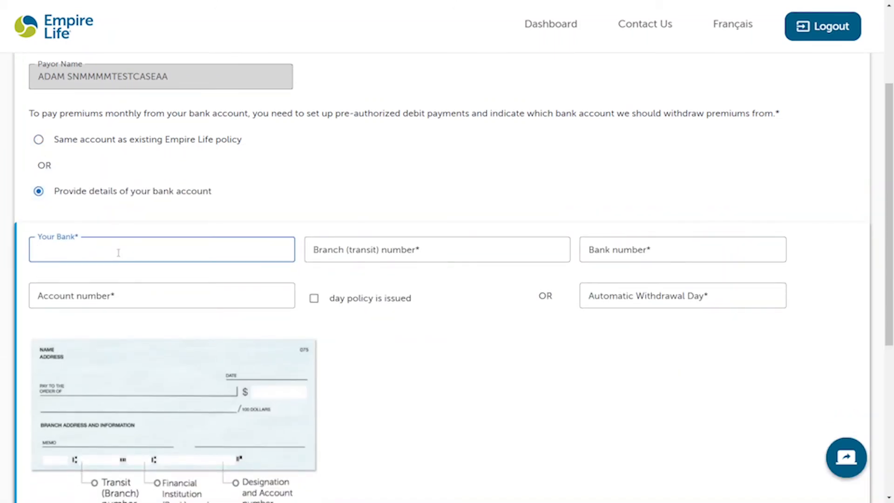
type("ACME")
key("Tab")
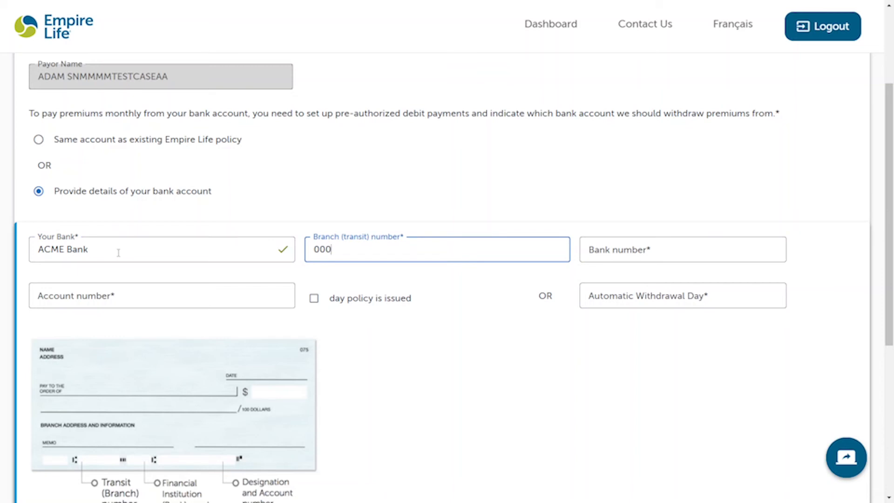
key("Tab")
key("shift+Tab")
type("00000")
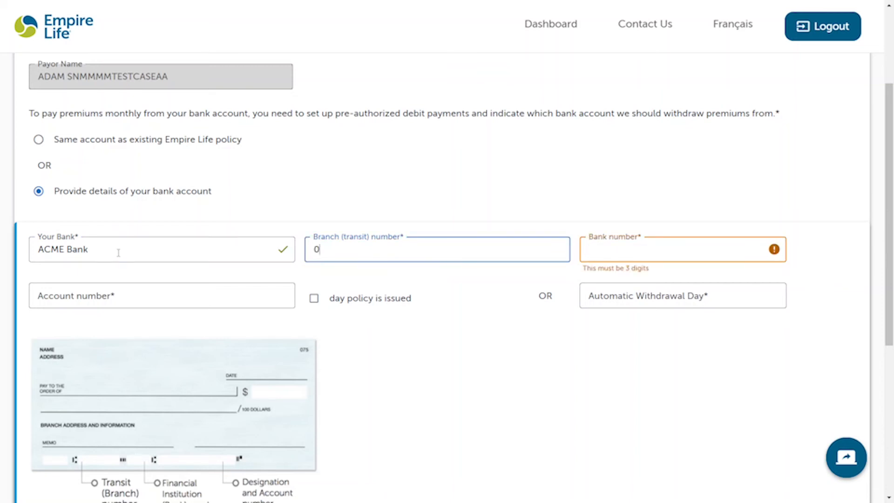
key("Tab")
type("00")
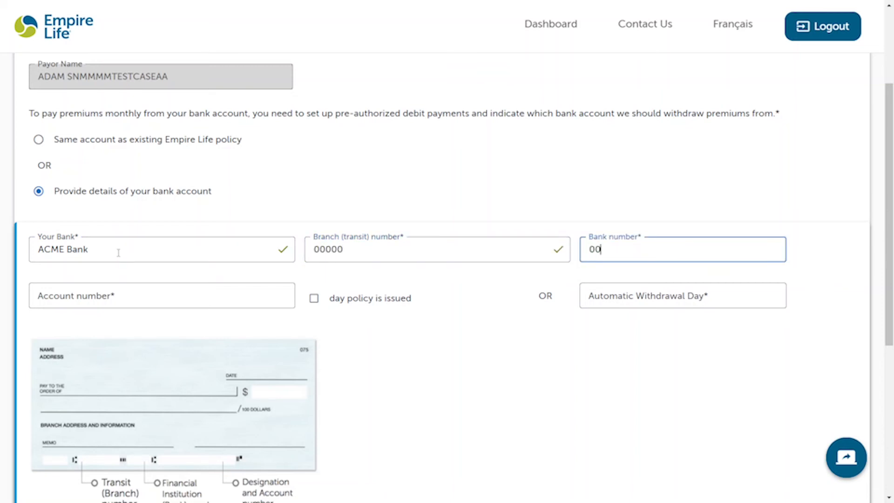
left_click(70, 298)
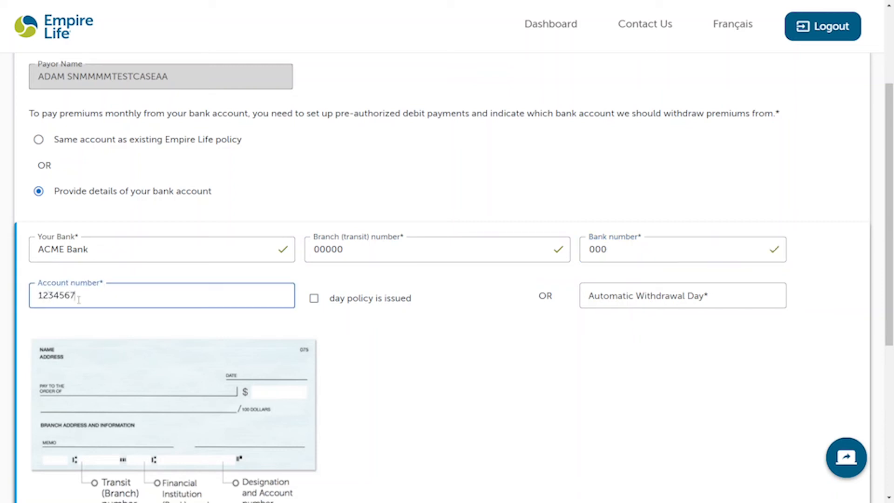
left_click(548, 312)
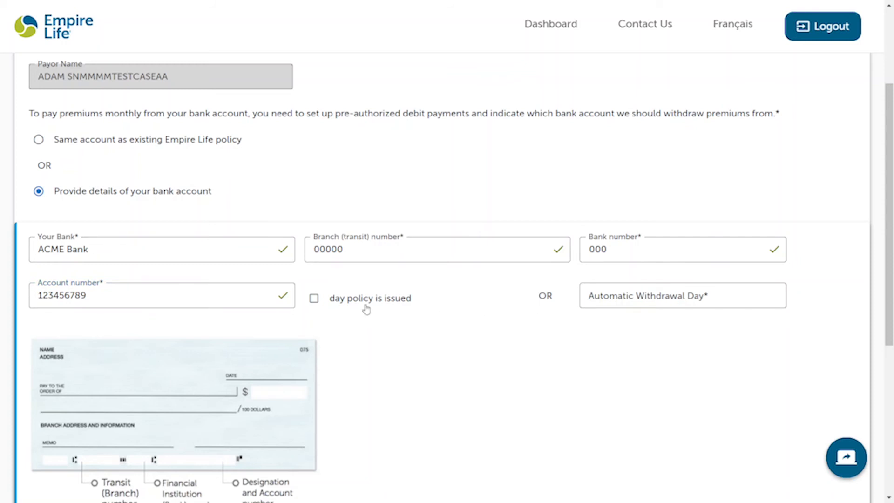
Step: Set the automatic withdrawal day to 15 and submit the bank details
left_click(644, 299)
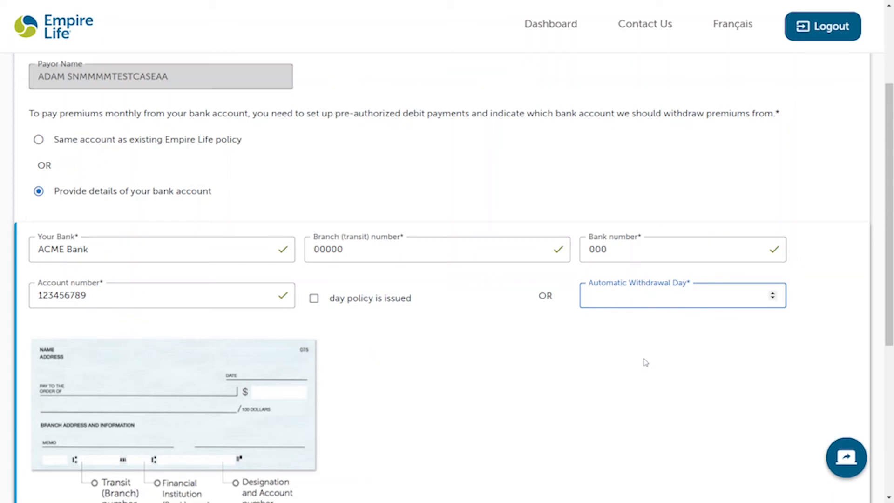
type("15")
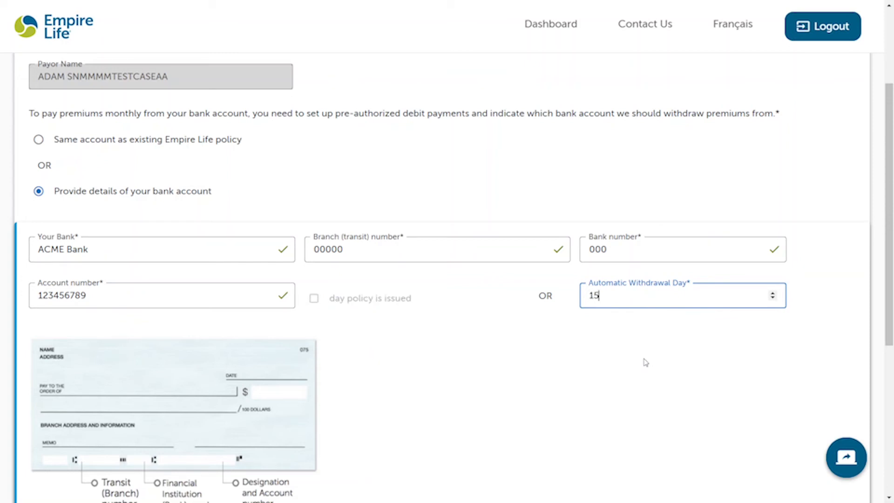
left_click(645, 362)
scroll(642, 362, "down", 3)
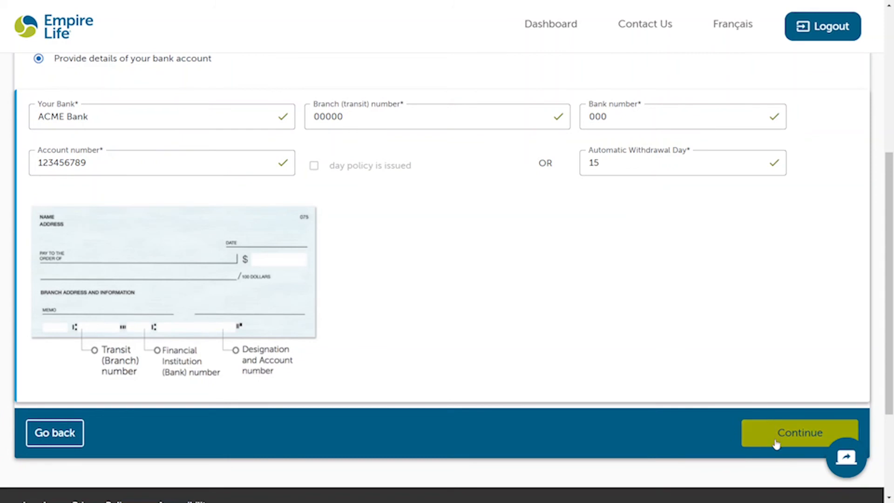
left_click(776, 443)
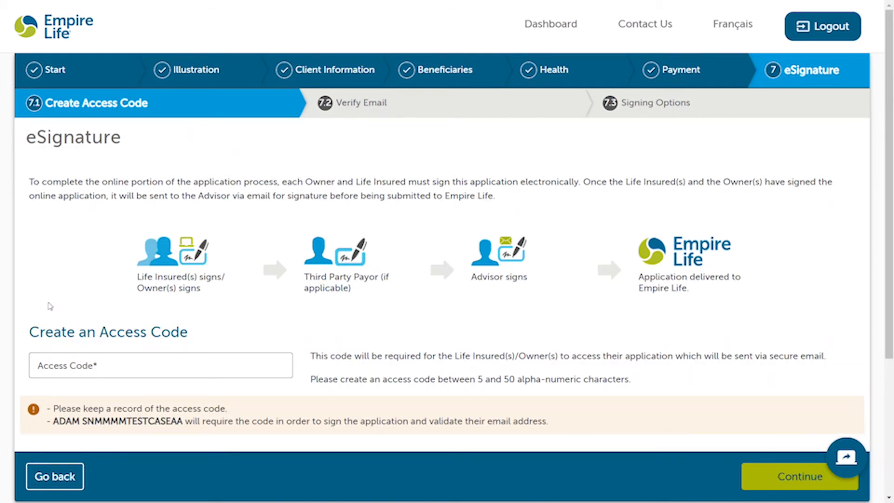
Step: Enter a new eSignature access code and continue to email verification
scroll(50, 306, "down", 1)
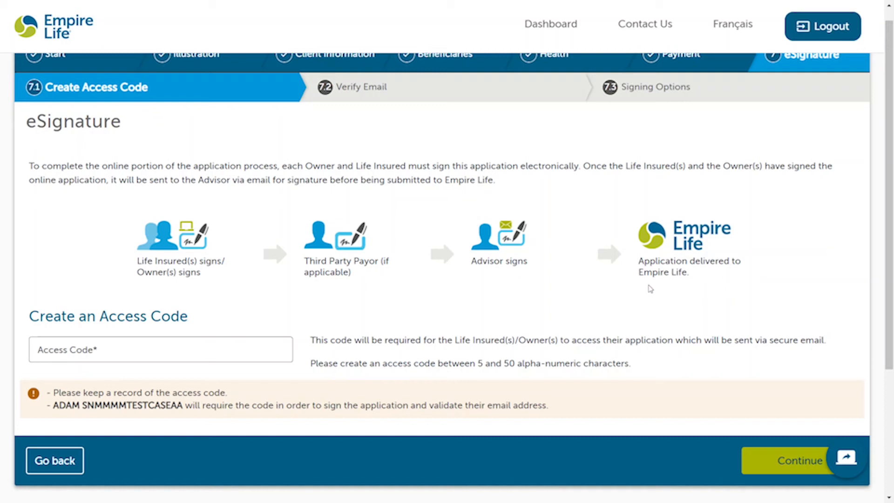
scroll(241, 277, "down", 3)
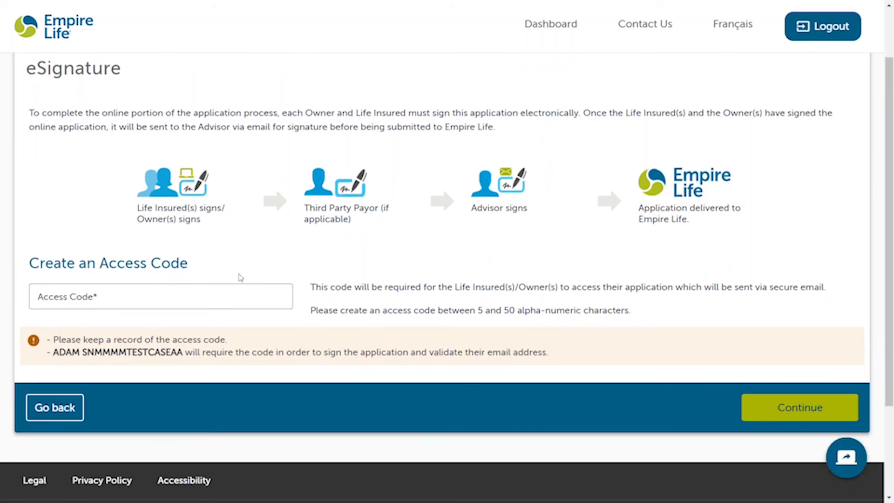
left_click(109, 295)
type("empire")
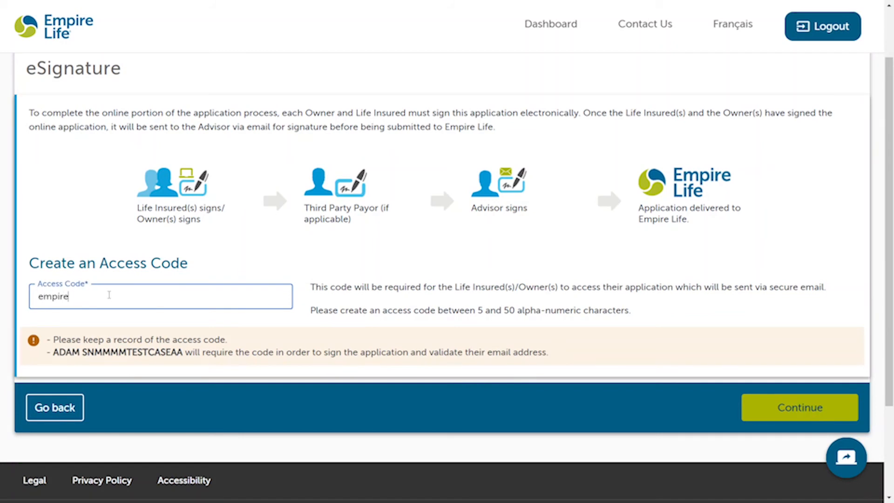
left_click(195, 257)
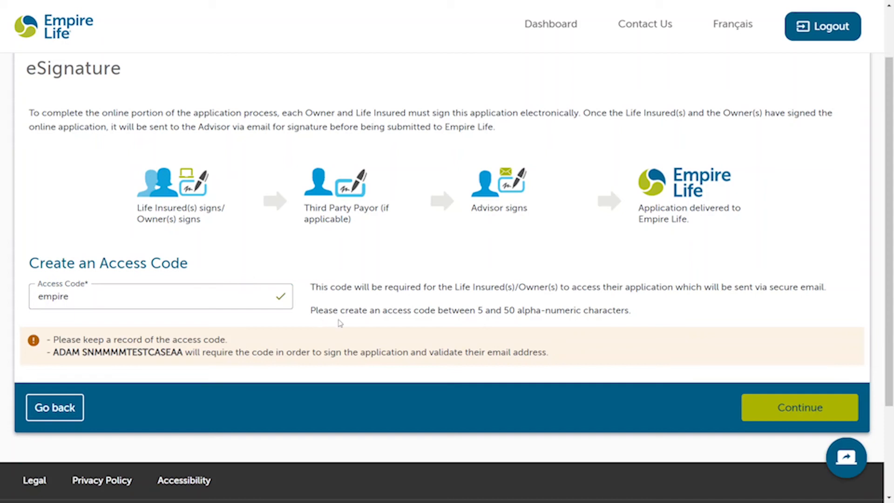
scroll(402, 336, "down", 1)
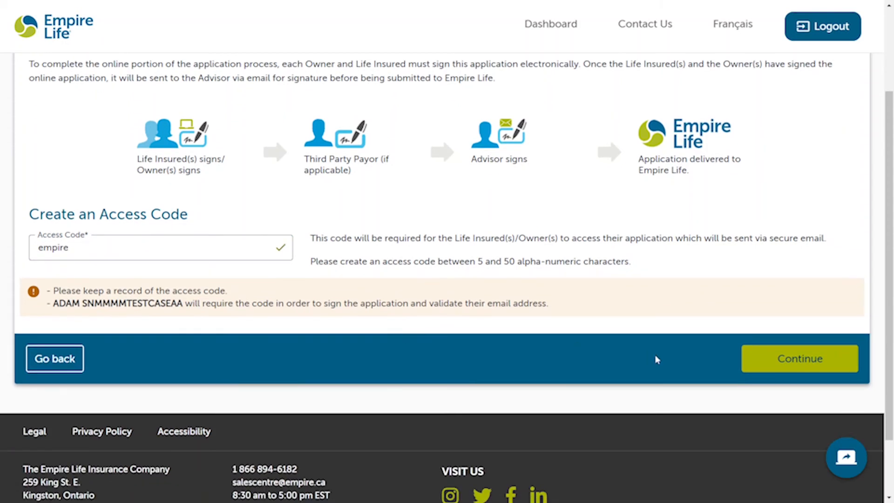
left_click(769, 360)
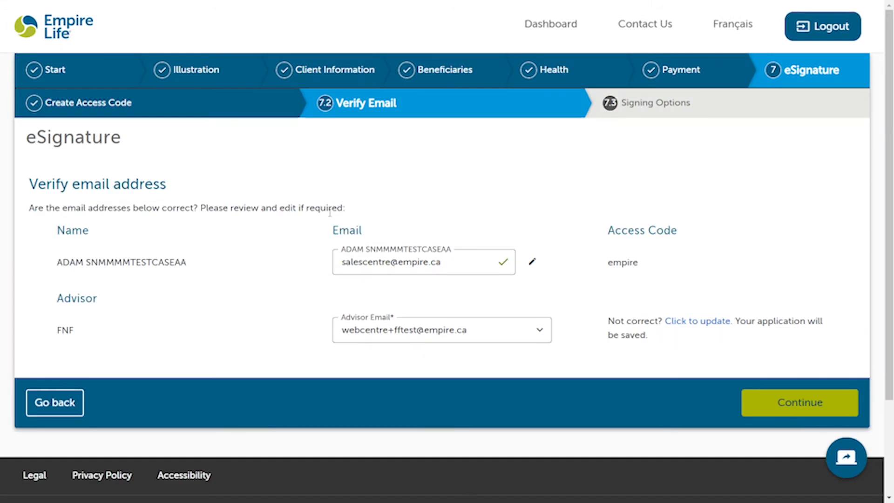
Step: Accept the applicant and advisor email addresses on Verify Email and continue
scroll(273, 285, "down", 1)
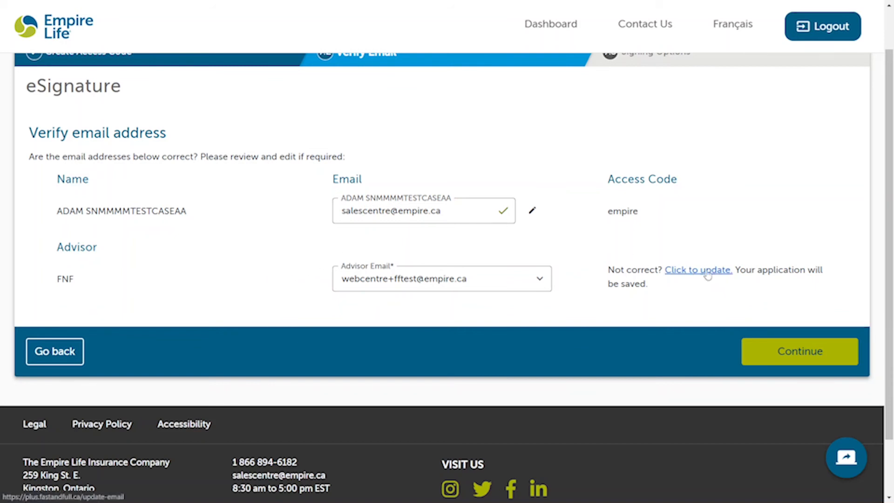
left_click(773, 359)
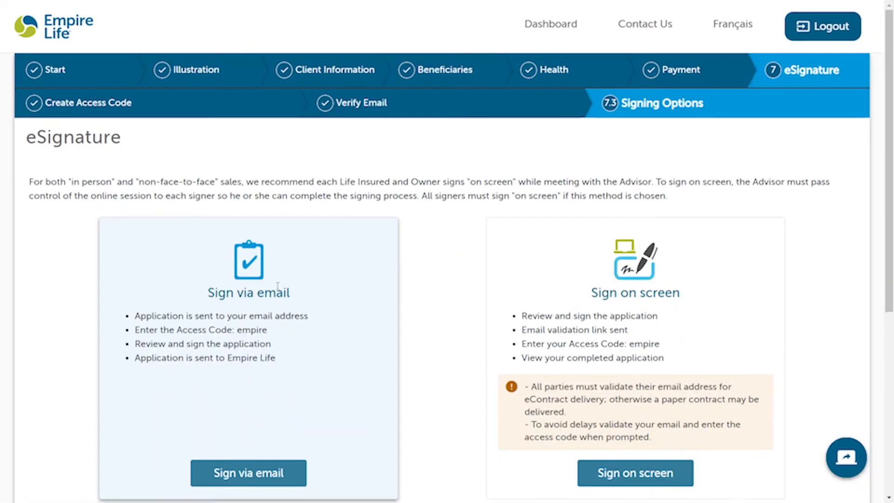
Step: Select Sign on screen on the Signing Options page
scroll(277, 285, "down", 2)
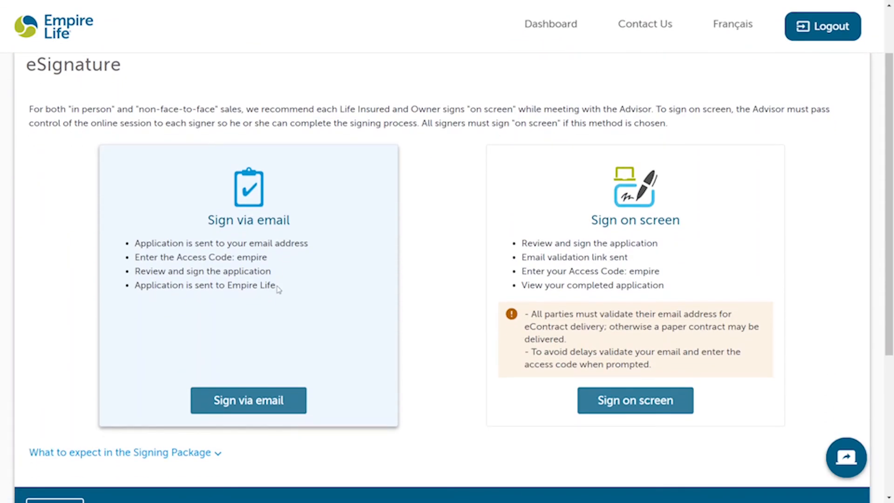
scroll(277, 288, "up", 1)
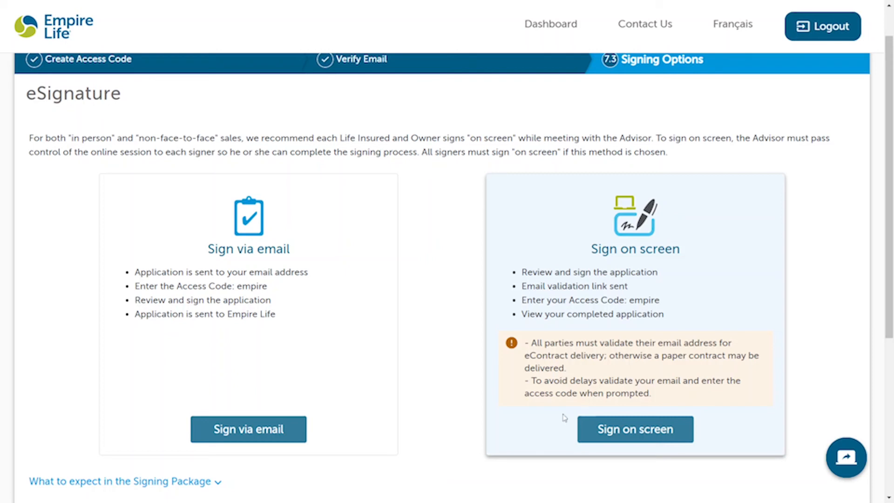
scroll(553, 425, "down", 1)
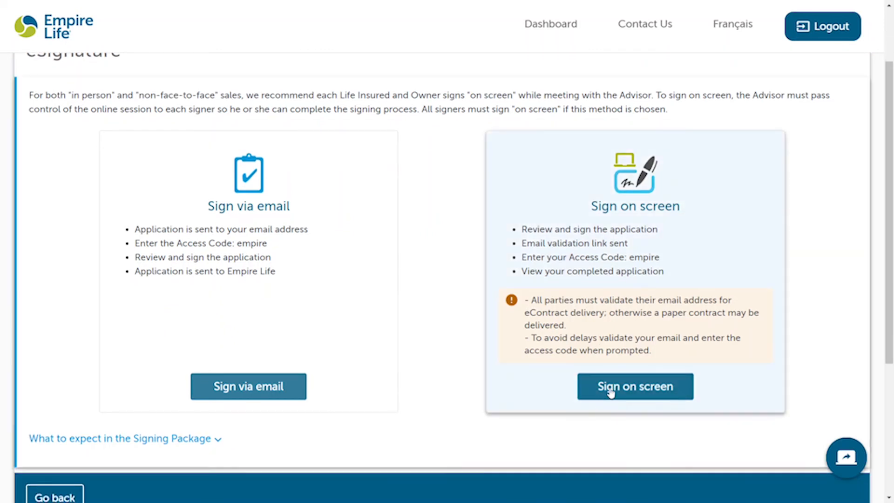
left_click(611, 393)
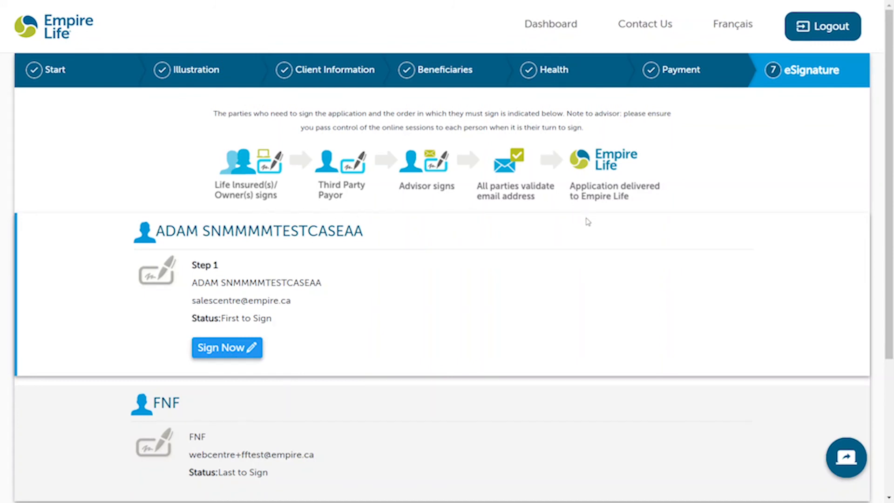
Step: Launch the applicant's DocuSign session with Sign Now
scroll(521, 299, "down", 3)
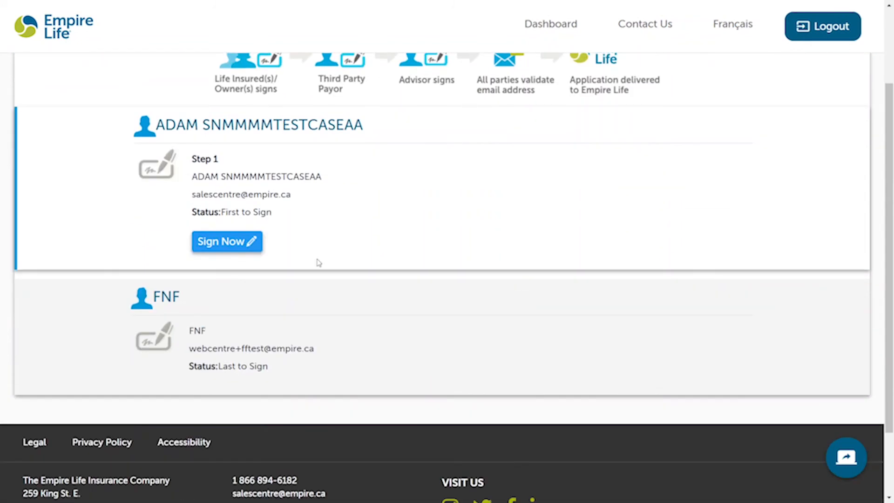
left_click(213, 249)
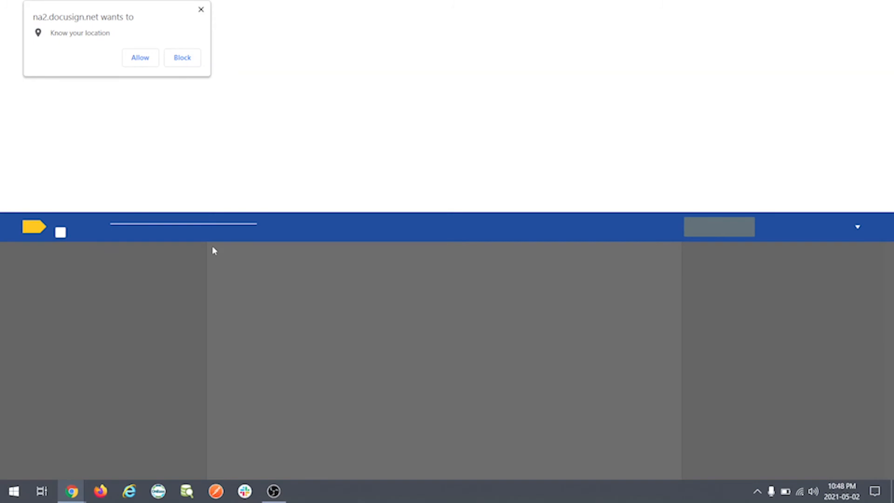
Step: Allow location access and agree to use electronic records and signatures in DocuSign
left_click(141, 58)
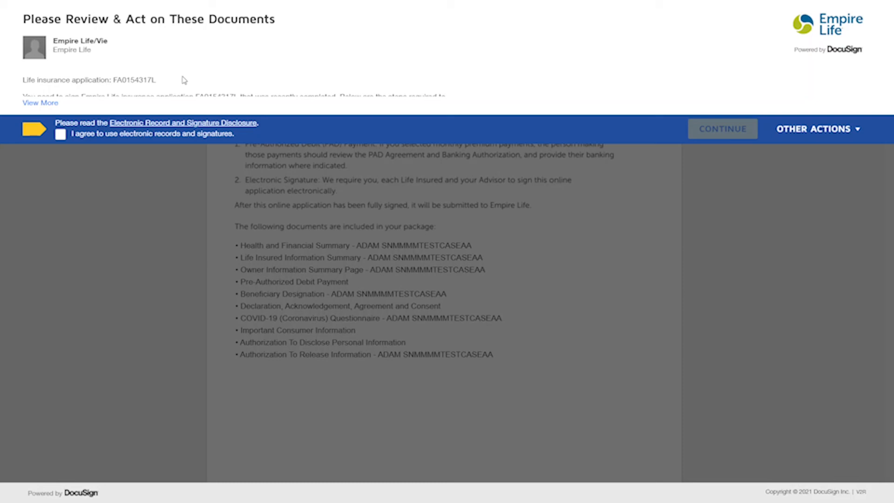
left_click(61, 135)
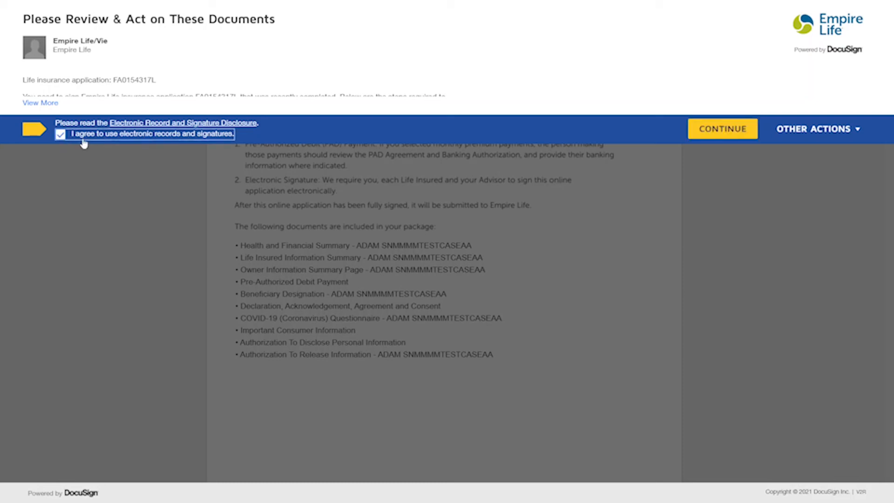
left_click(730, 129)
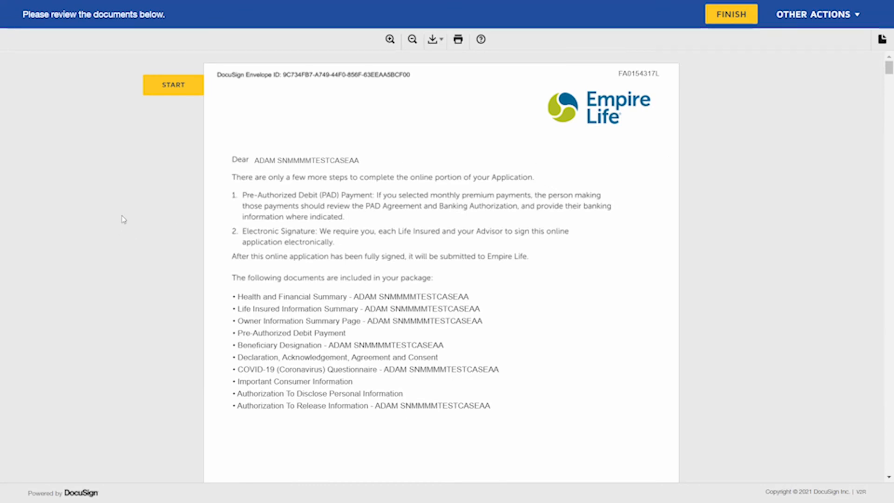
Step: Page through the summary, debit, beneficiary and declaration pages to the life insured signature line
left_click(168, 86)
left_click(167, 87)
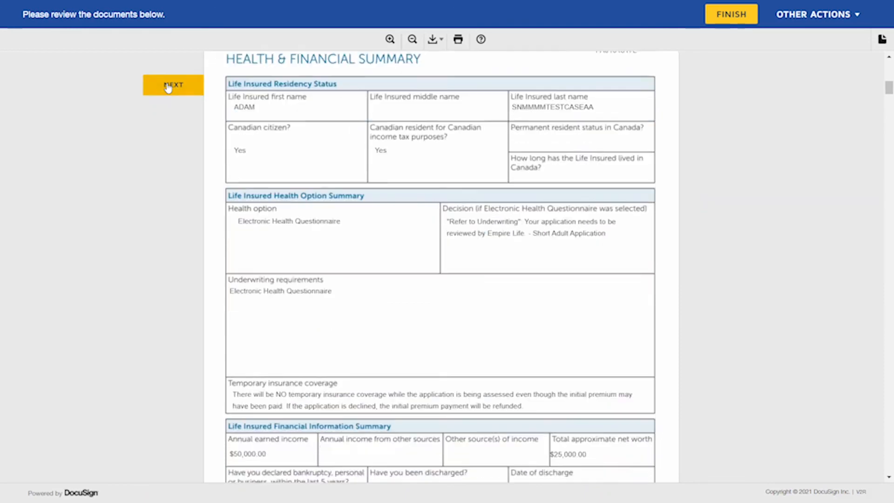
left_click(168, 87)
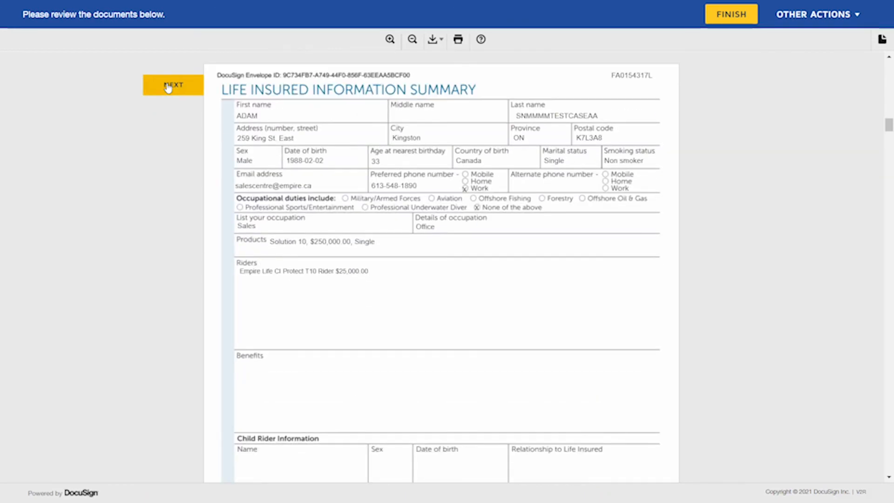
left_click(168, 88)
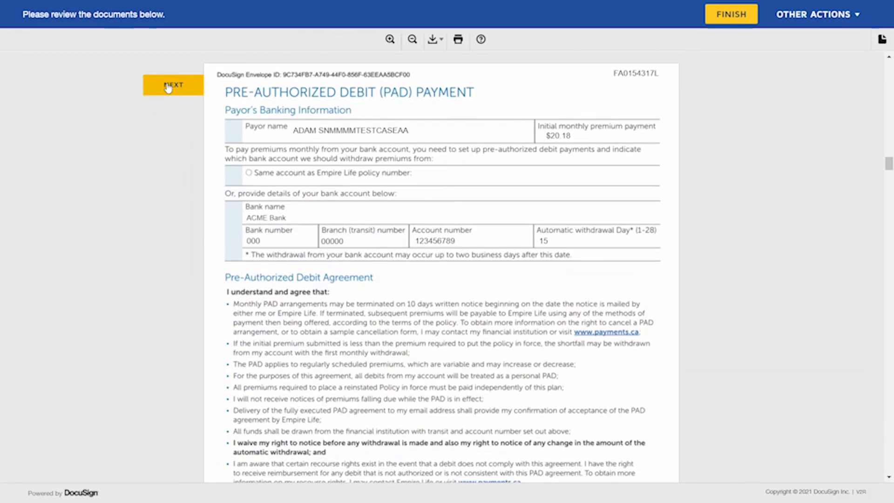
left_click(168, 88)
left_click(168, 88)
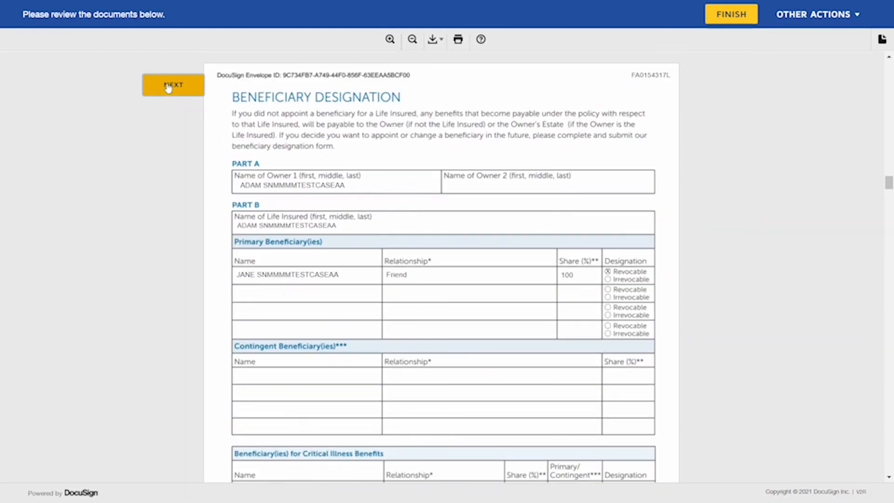
left_click(168, 88)
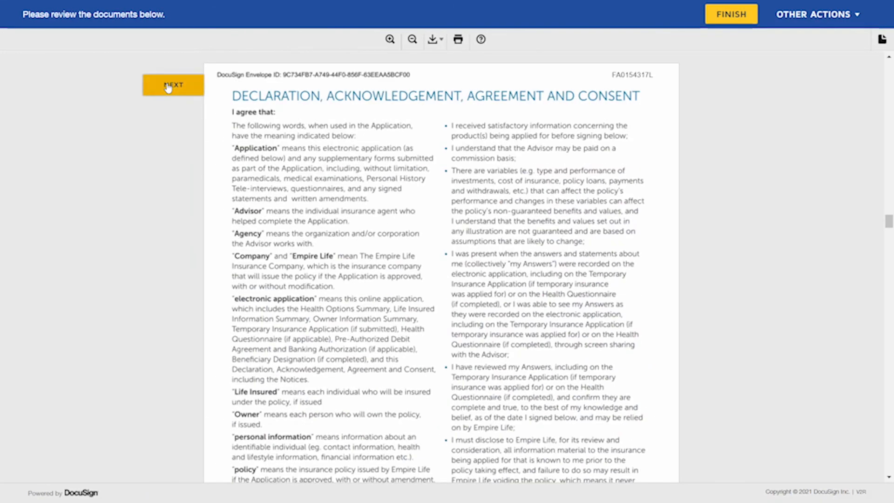
left_click(168, 88)
left_click(168, 88)
left_click(168, 88)
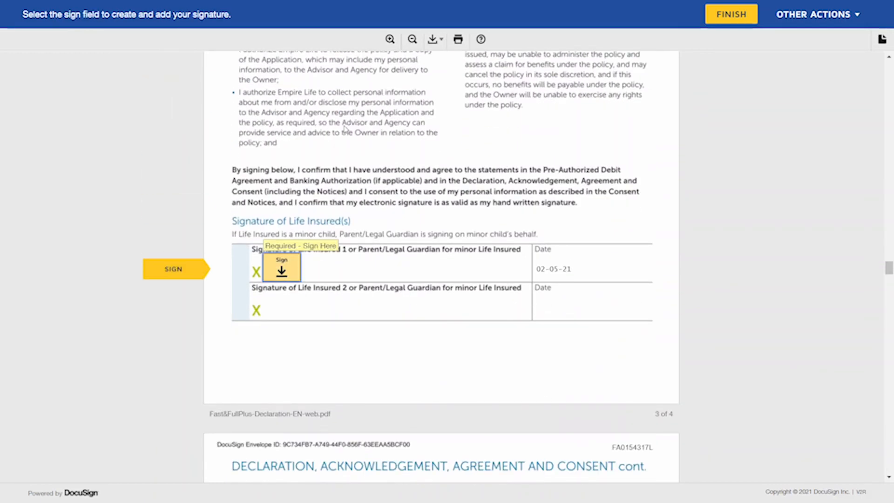
Step: Adopt the ready-made style signature and sign the declaration's life insured line
left_click(289, 265)
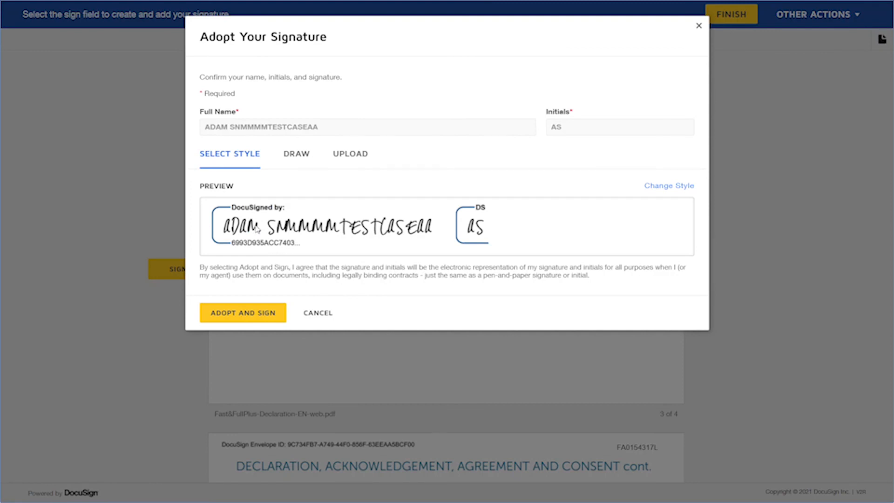
left_click(298, 163)
left_click(239, 163)
left_click(257, 313)
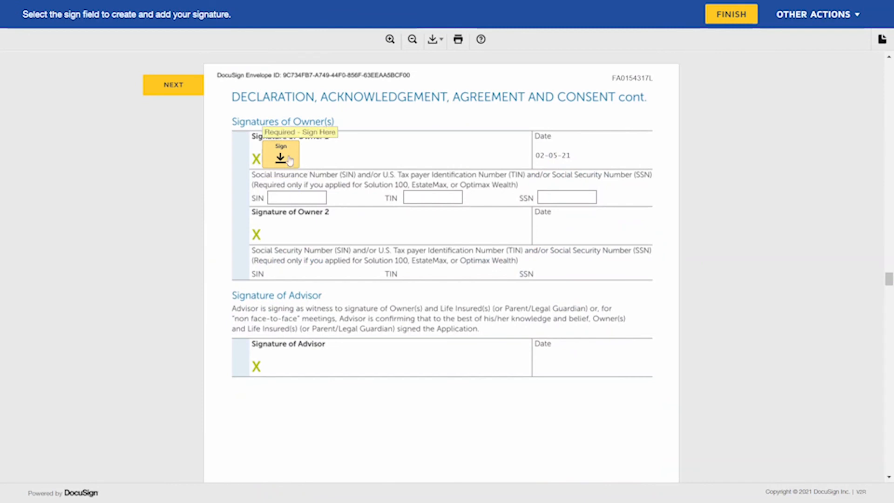
Step: Sign the Owner 1 line and skip the optional SIN, TIN and SSN fields
left_click(280, 155)
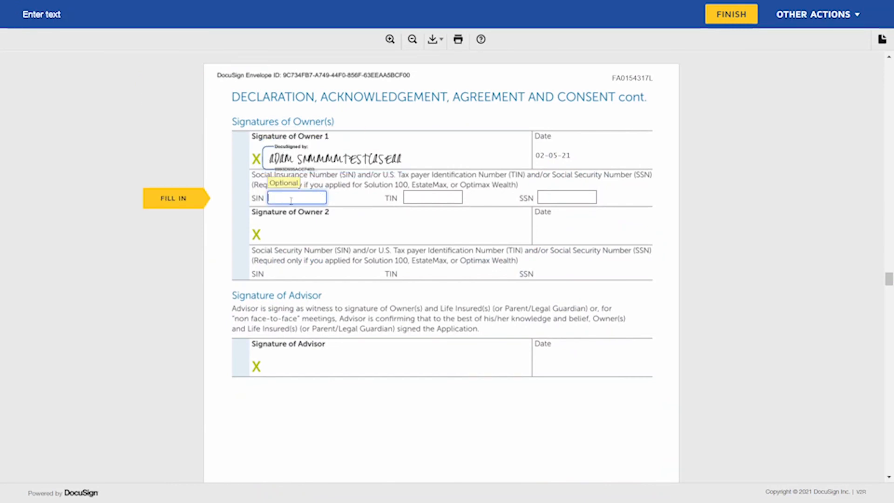
left_click(185, 209)
left_click(186, 210)
left_click(186, 210)
left_click(186, 209)
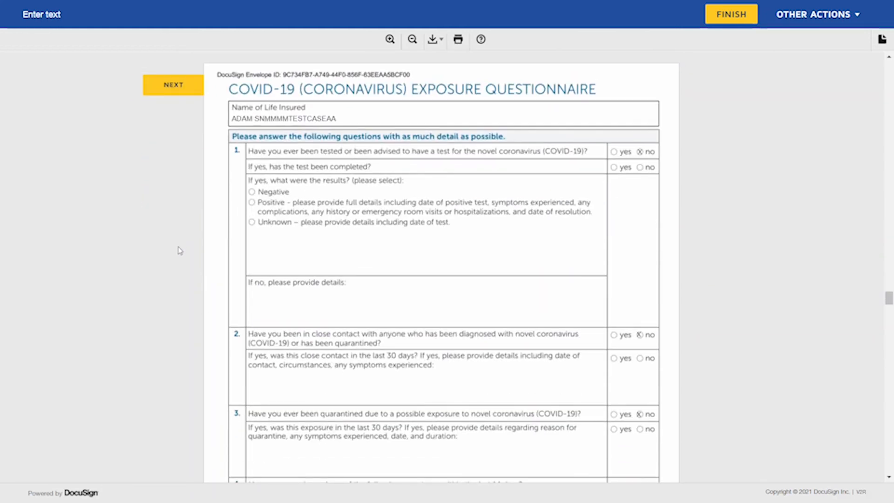
Step: Scroll through the COVID-19 exposure questionnaire to the Important Consumer Information page
scroll(179, 251, "down", 1)
scroll(180, 251, "down", 2)
scroll(180, 250, "down", 10)
scroll(180, 250, "down", 6)
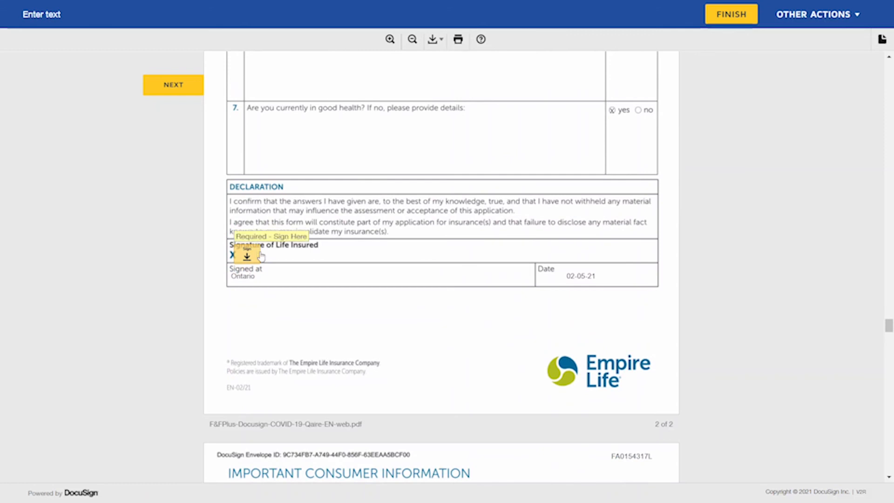
scroll(219, 275, "down", 8)
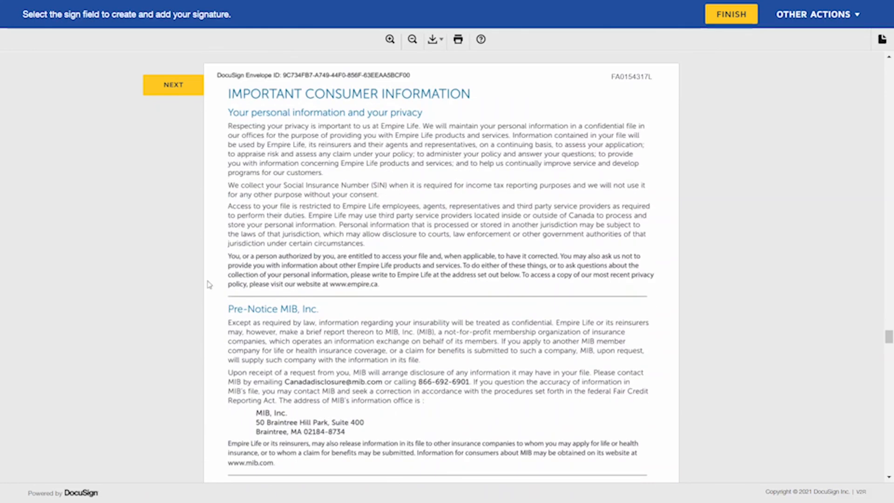
Step: Sign the authorization to disclose for both the life insured and Owner 1
left_click(174, 86)
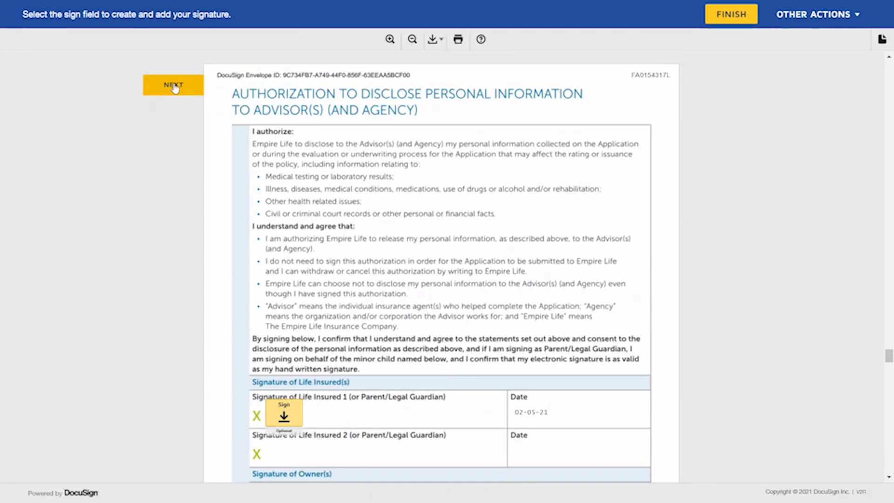
scroll(179, 285, "down", 1)
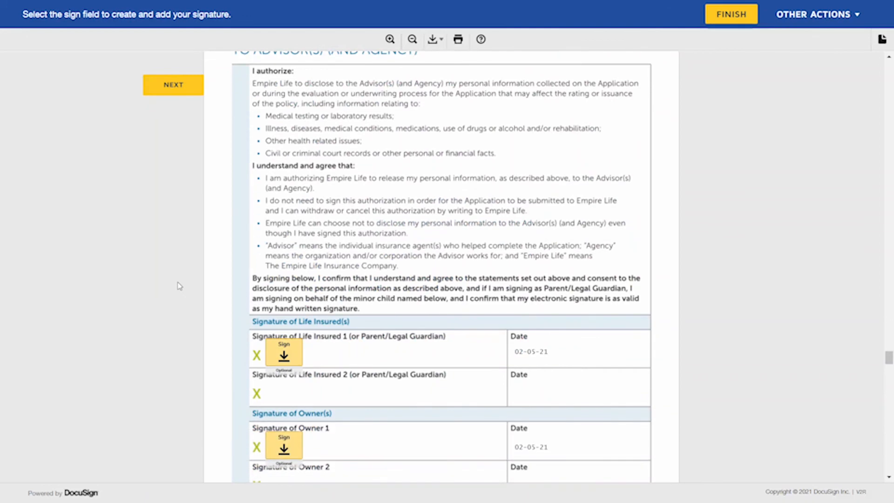
scroll(178, 285, "down", 1)
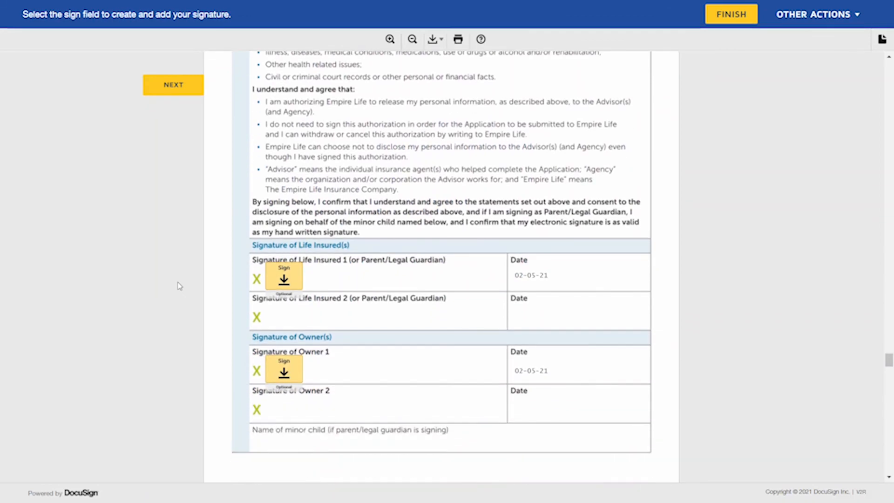
left_click(284, 279)
left_click(288, 262)
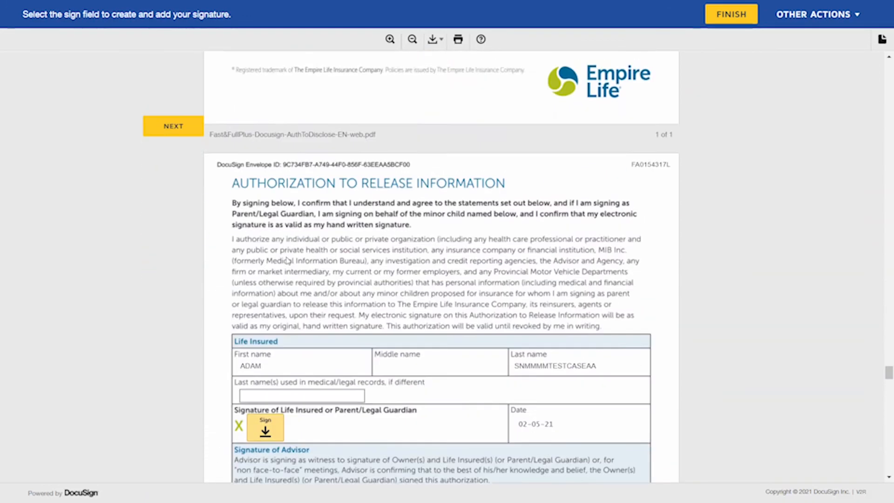
Step: Sign the release-of-information authorization, initial the Disclosure Summary For Client, and finish signing
scroll(201, 298, "down", 1)
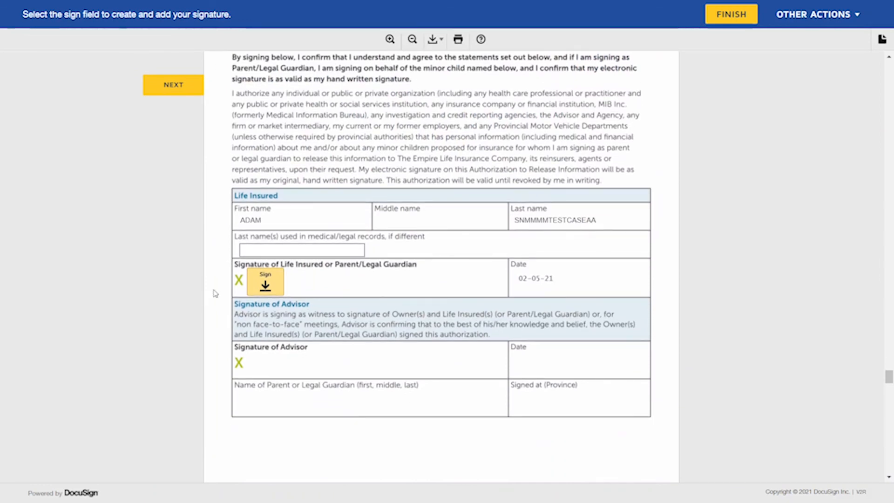
left_click(274, 284)
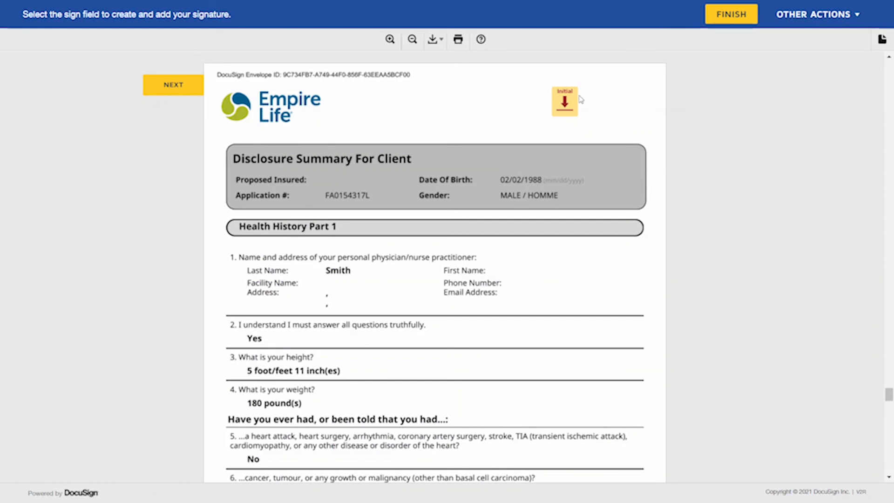
left_click(566, 103)
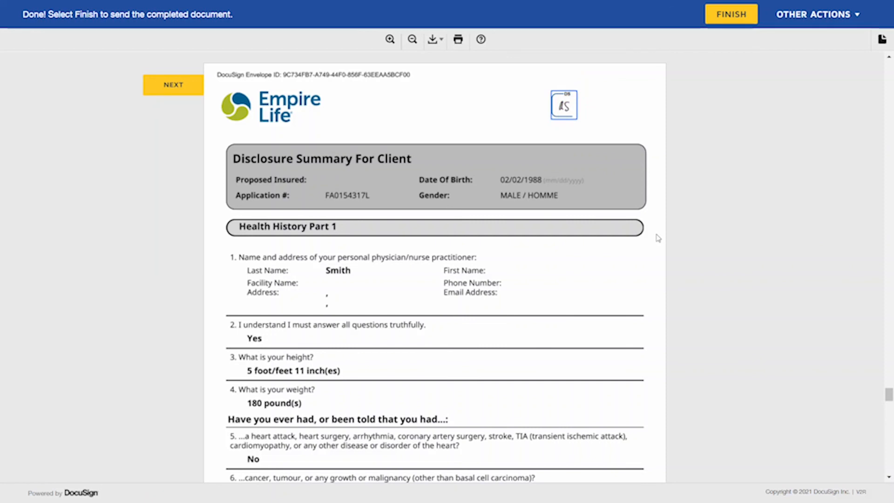
left_click(732, 17)
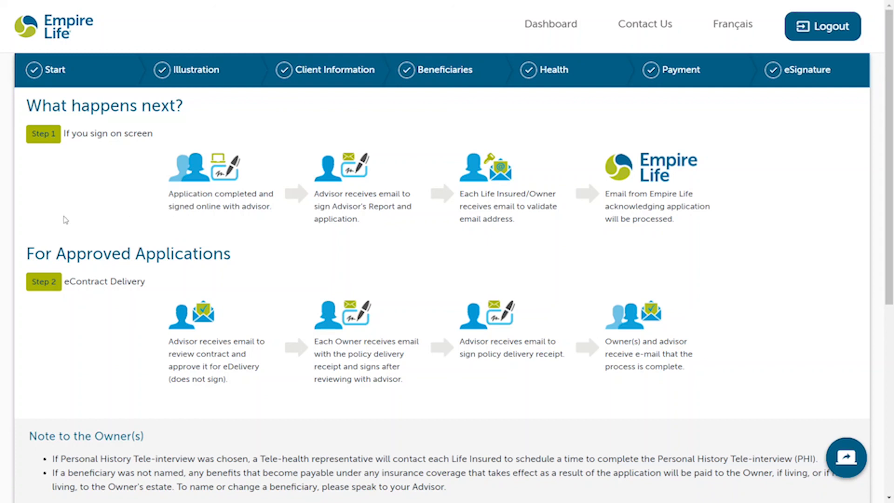
Step: Scroll down the What happens next? page to the notes for the Owner(s) and Advisor
scroll(70, 222, "down", 1)
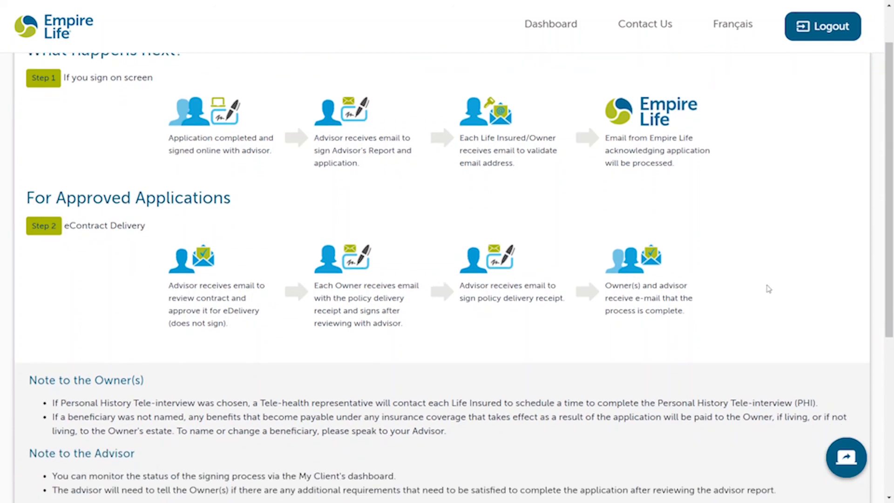
scroll(768, 289, "down", 4)
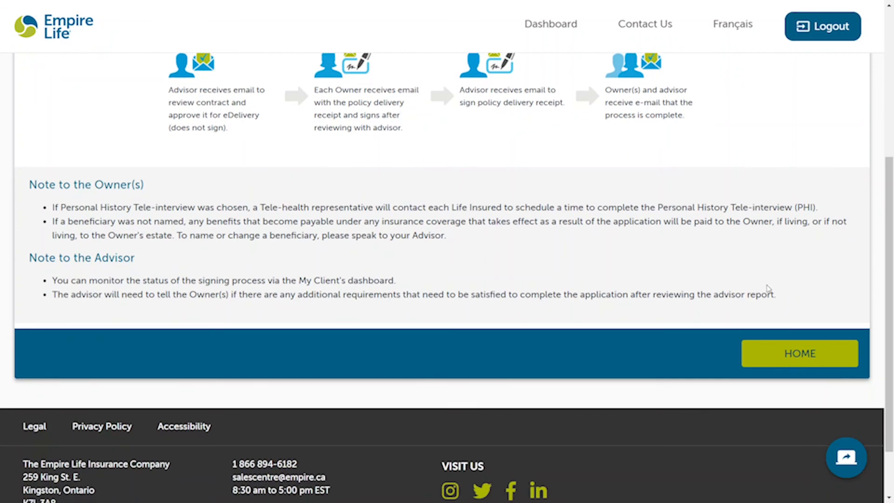